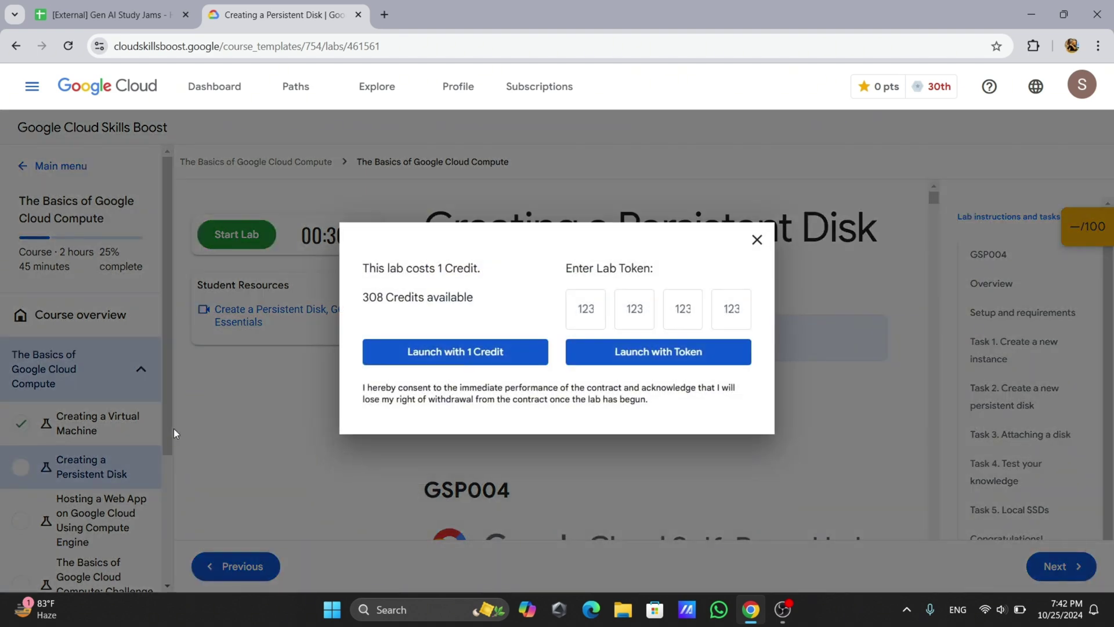
Launch the Creating a Persistent Disk lab with 1 Credit and collapse the course navigation
click(427, 356)
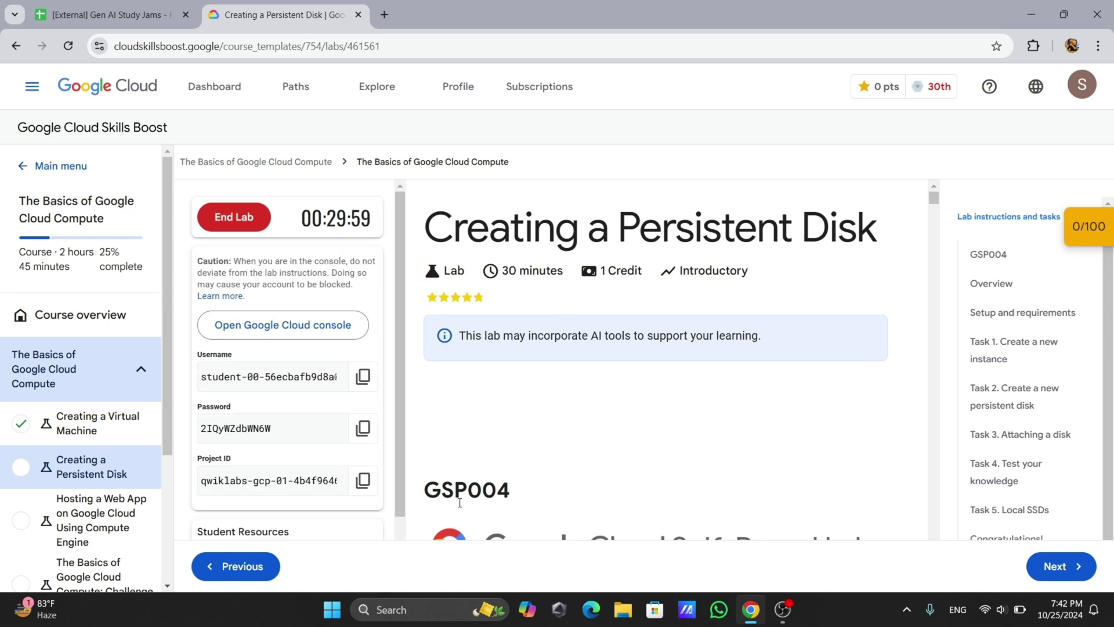
click(32, 86)
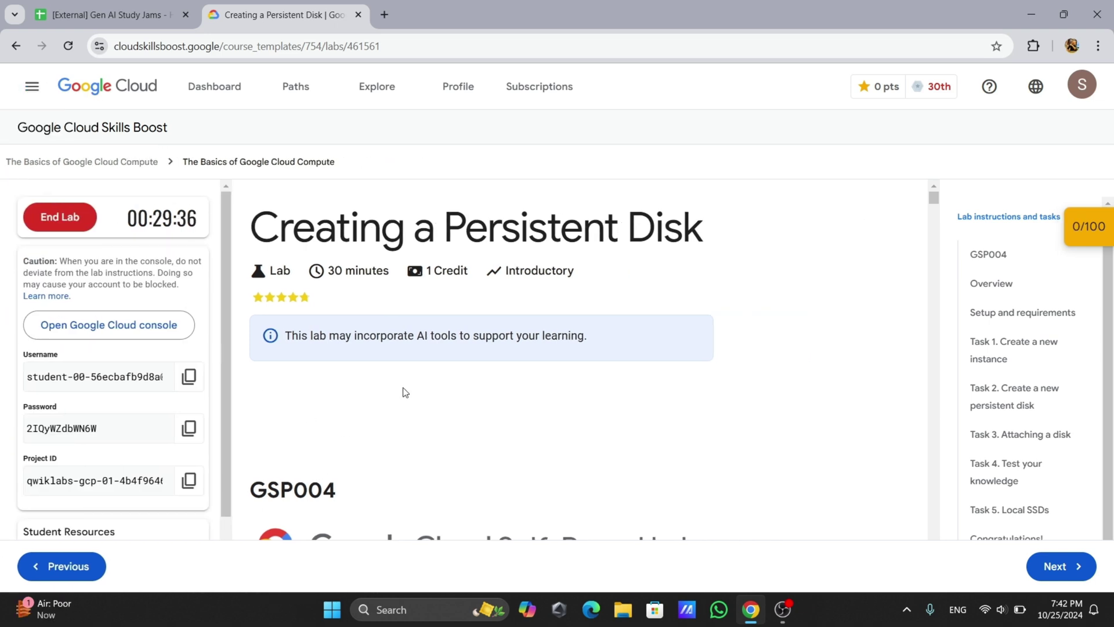
Open the lab's Google Cloud console in an incognito window and submit the prefilled account e-mail
right_click(125, 326)
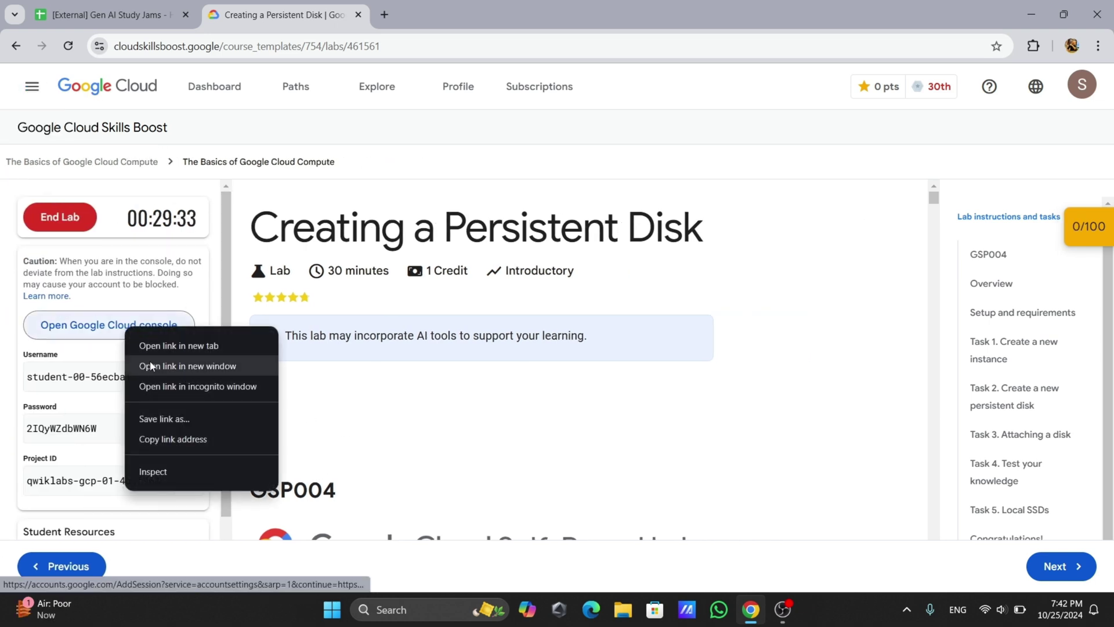
click(174, 386)
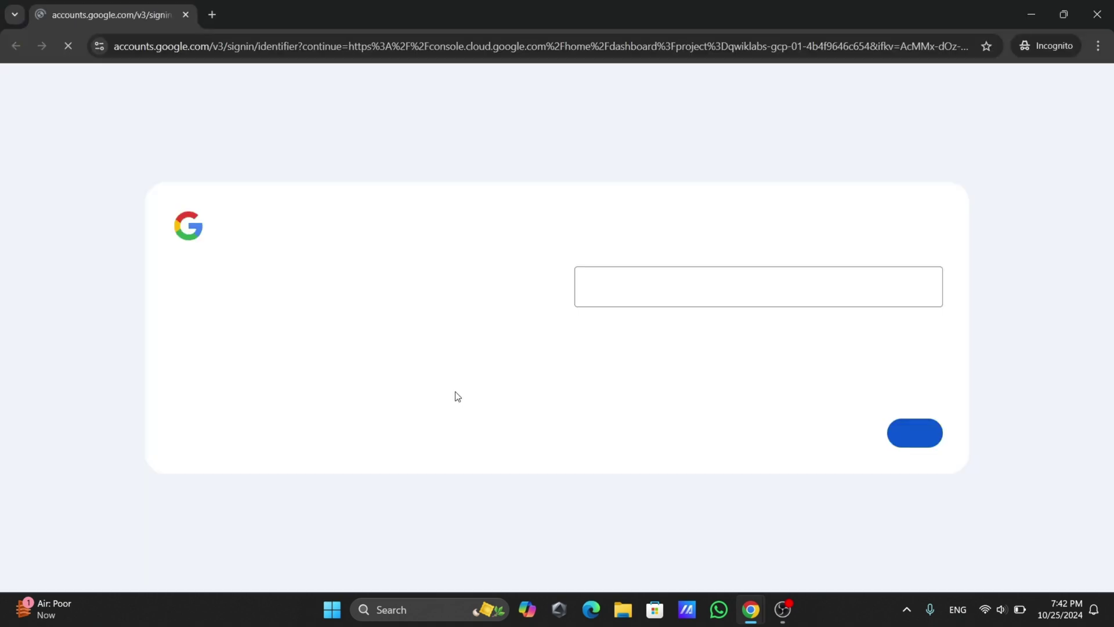
click(907, 409)
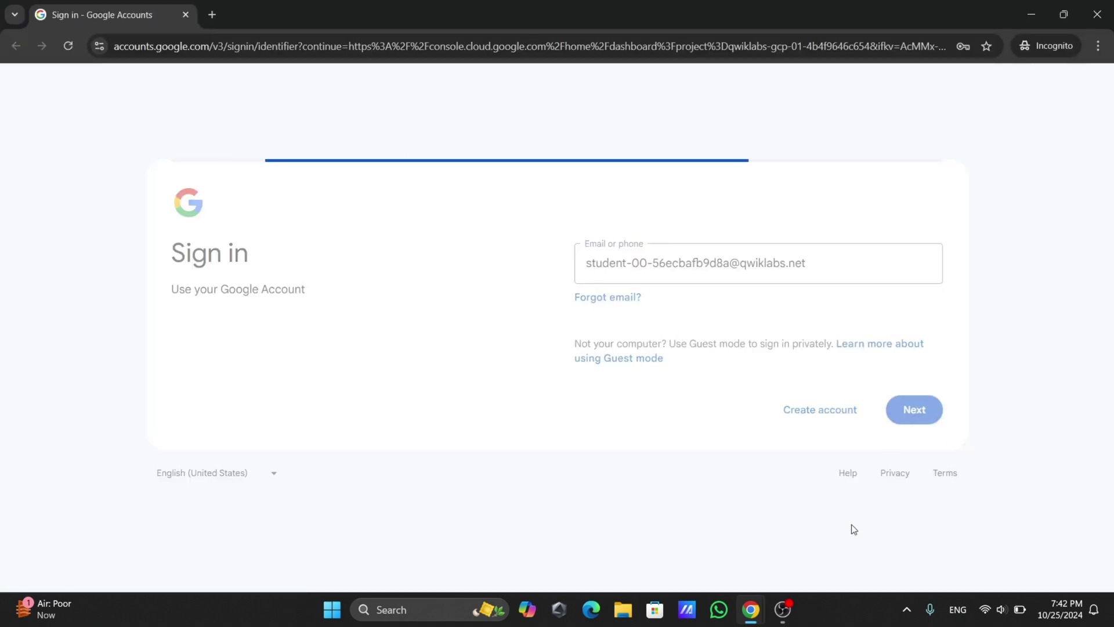
Copy the temporary account password from the lab page and sign in with it in the incognito window
mouse_move(750, 609)
click(721, 555)
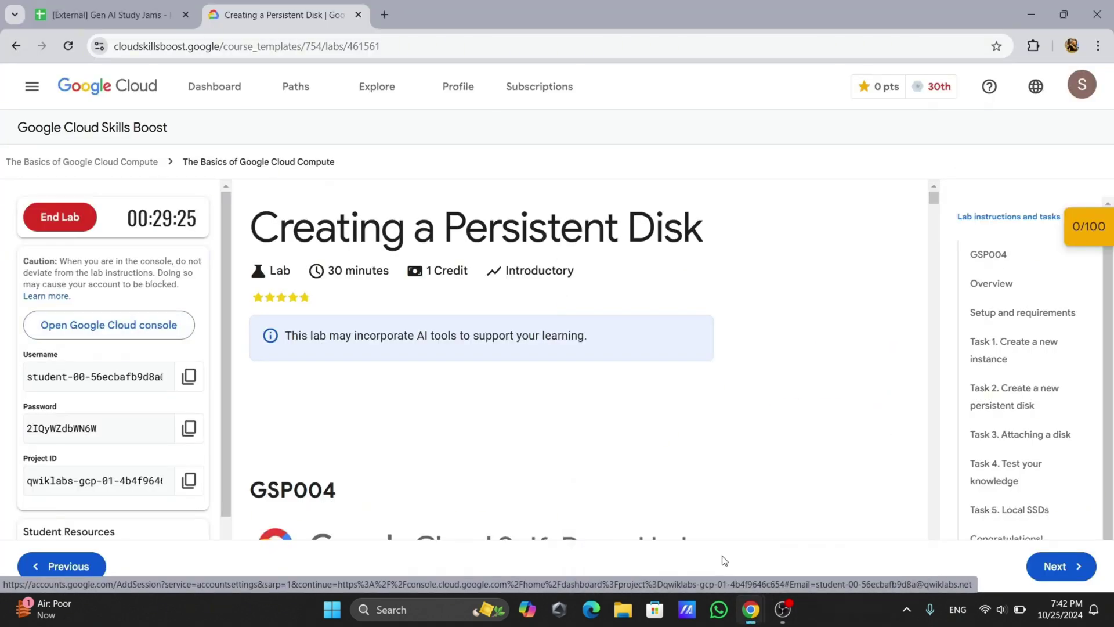
click(189, 428)
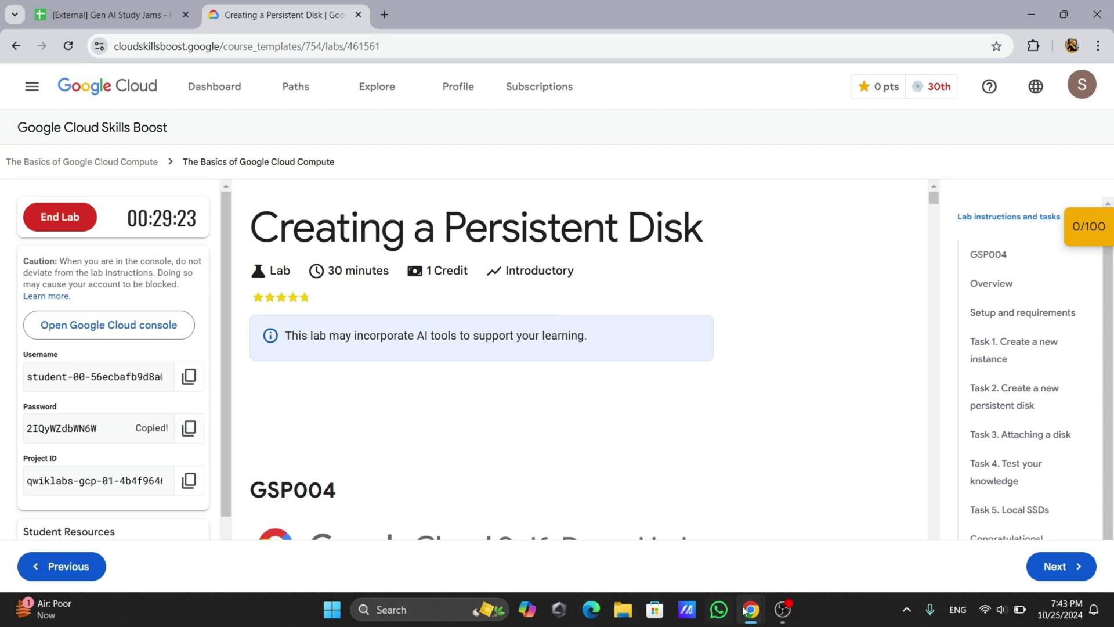
mouse_move(749, 609)
click(859, 540)
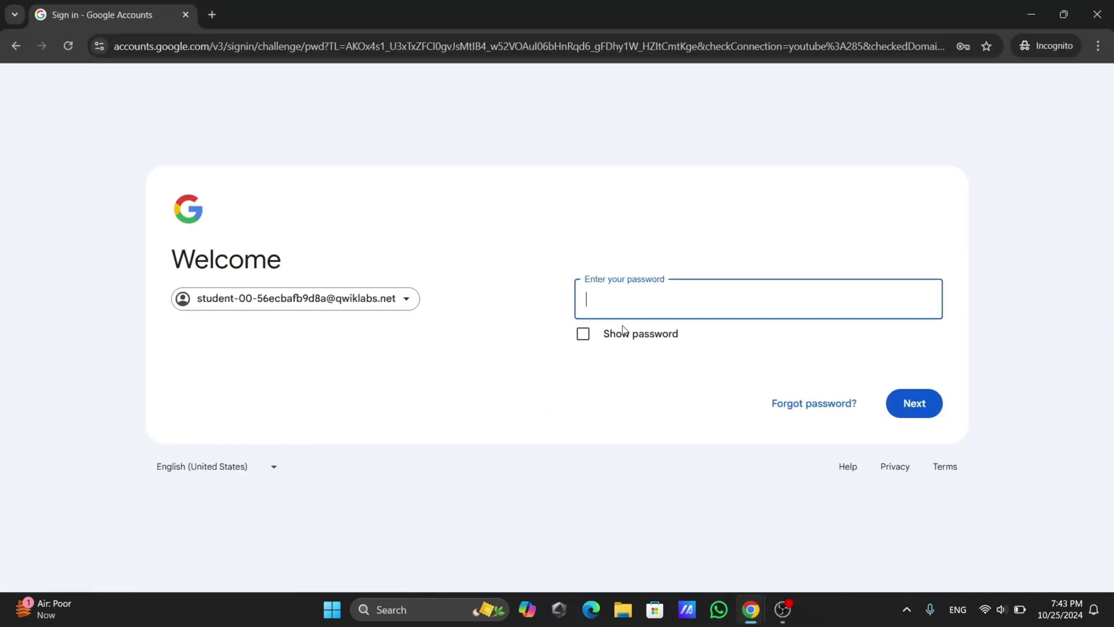
key(ctrl+v)
click(904, 400)
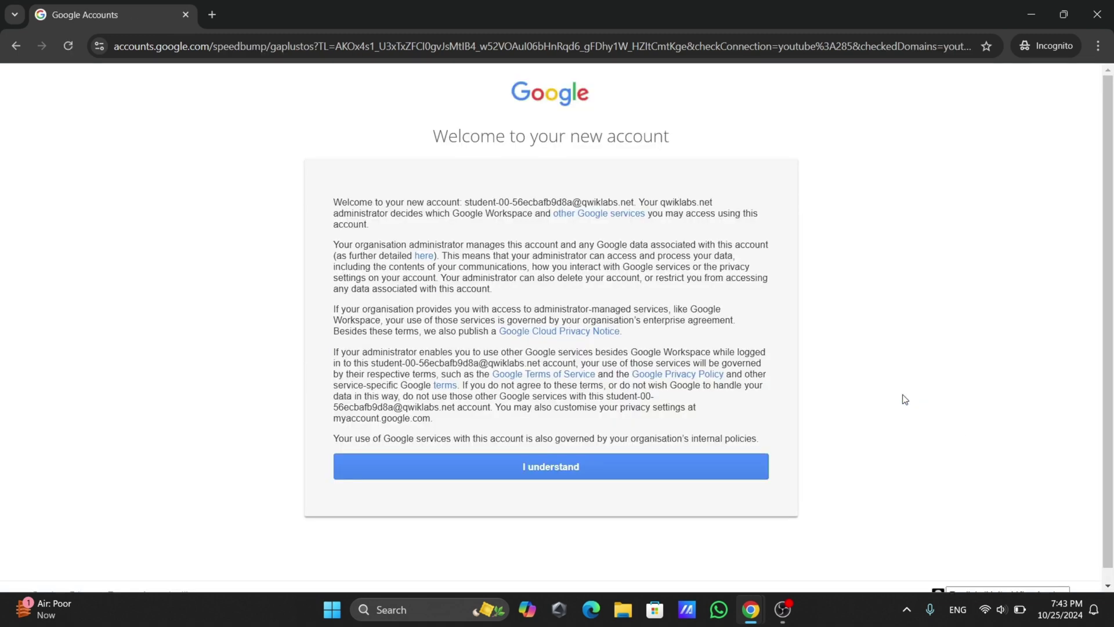
Acknowledge the new account notice and agree to the Google Cloud Platform Terms of Service
click(658, 471)
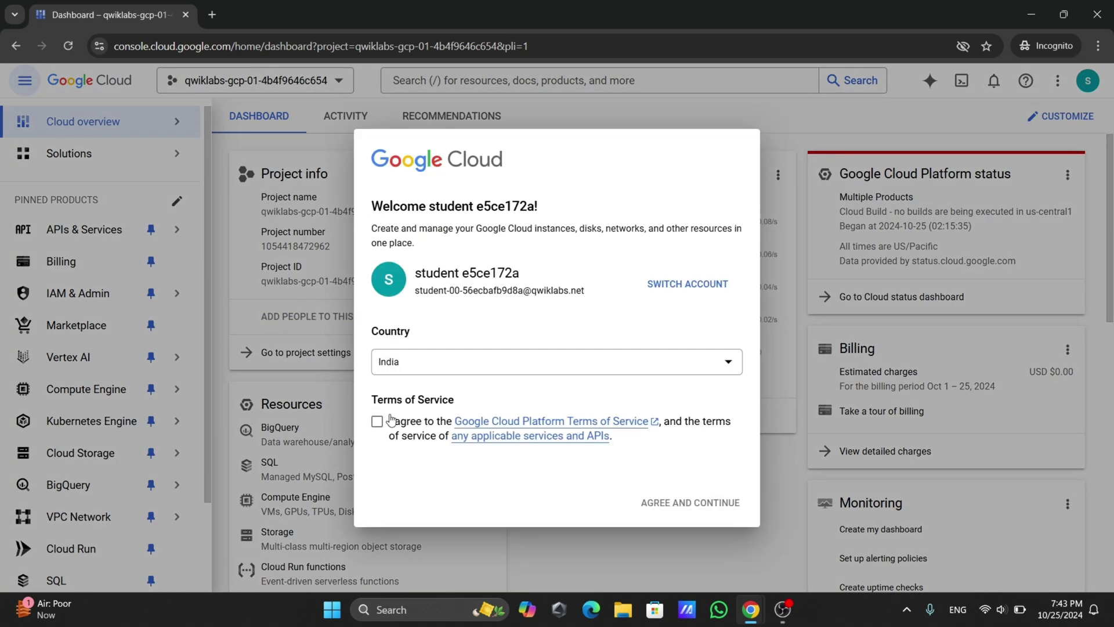
click(389, 420)
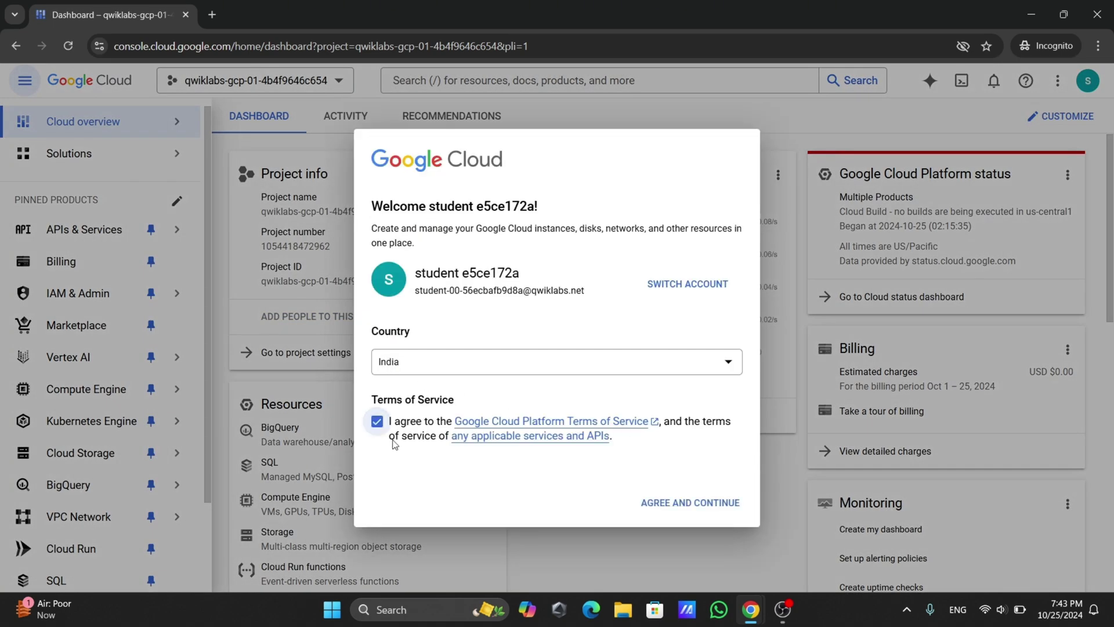
click(665, 505)
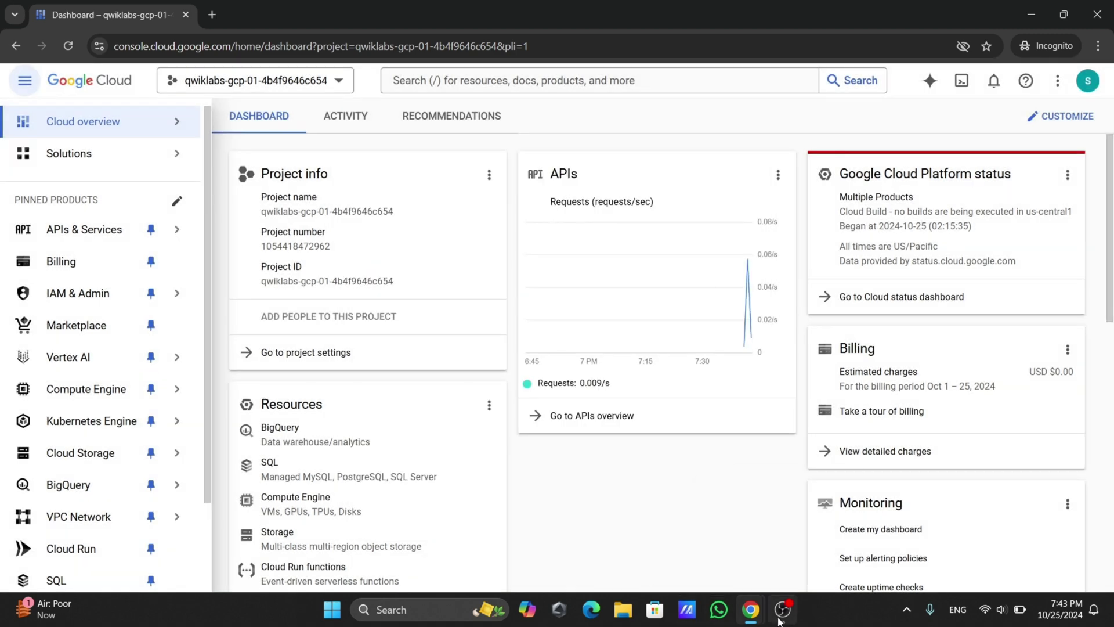
Copy the commands that set the project's region and zone from the lab instructions
mouse_move(752, 615)
click(719, 566)
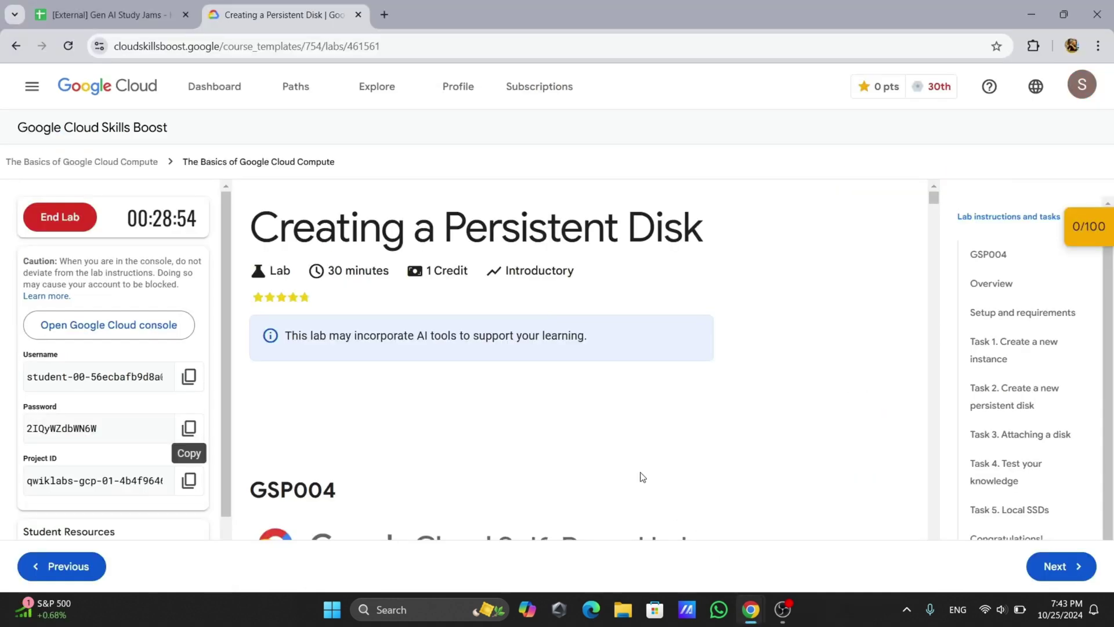
scroll(642, 477, down, 10)
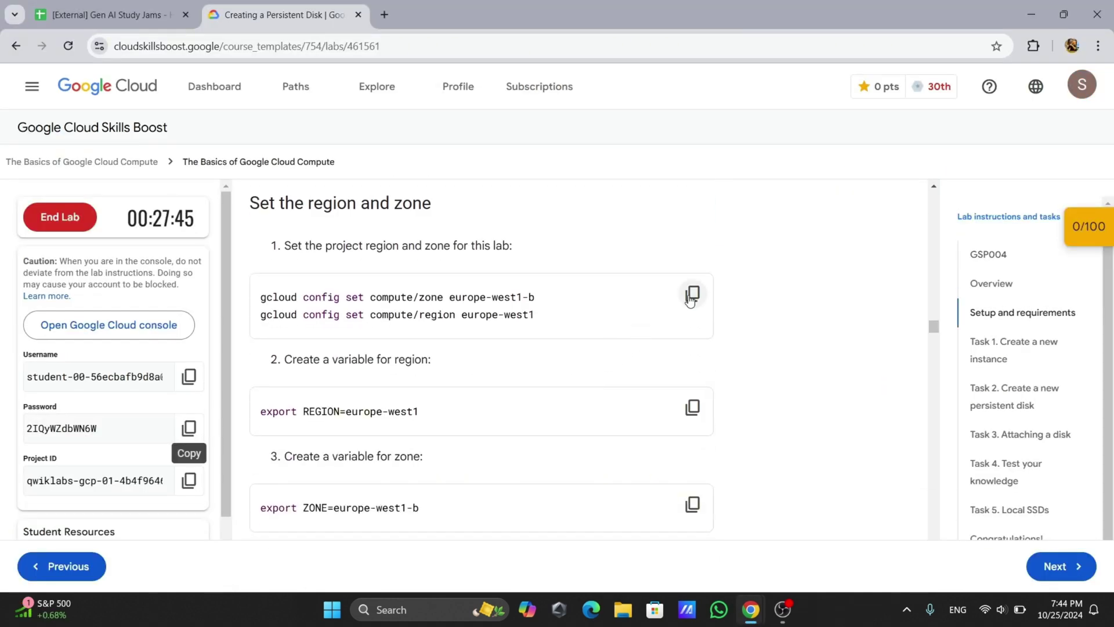
click(689, 300)
Start Cloud Shell in the incognito Google Cloud console and dismiss its session usage tip
mouse_move(769, 591)
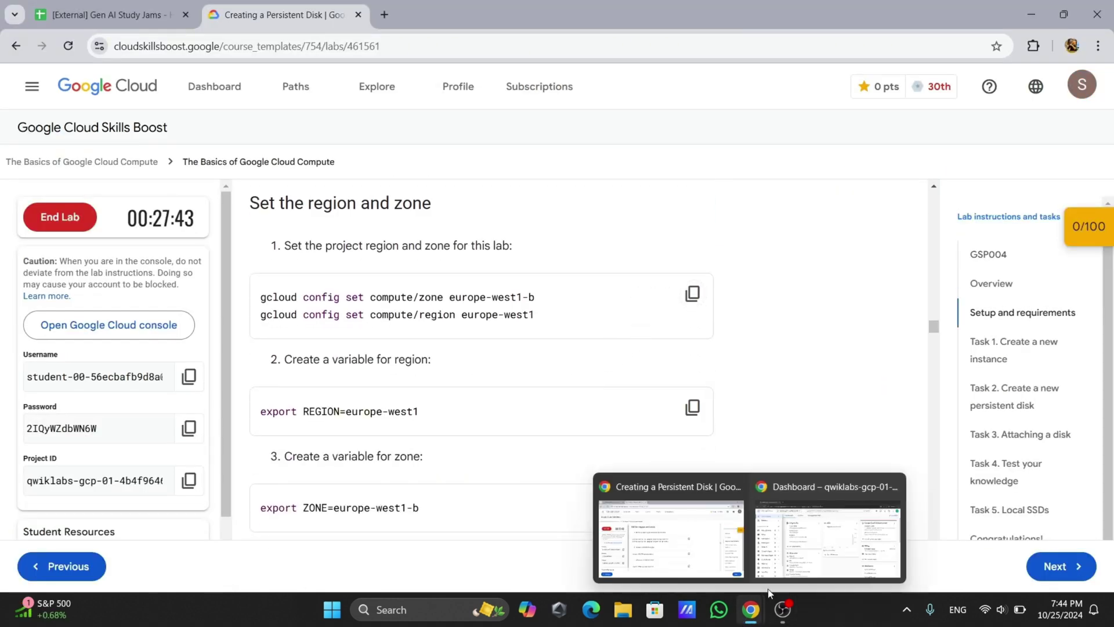
click(789, 556)
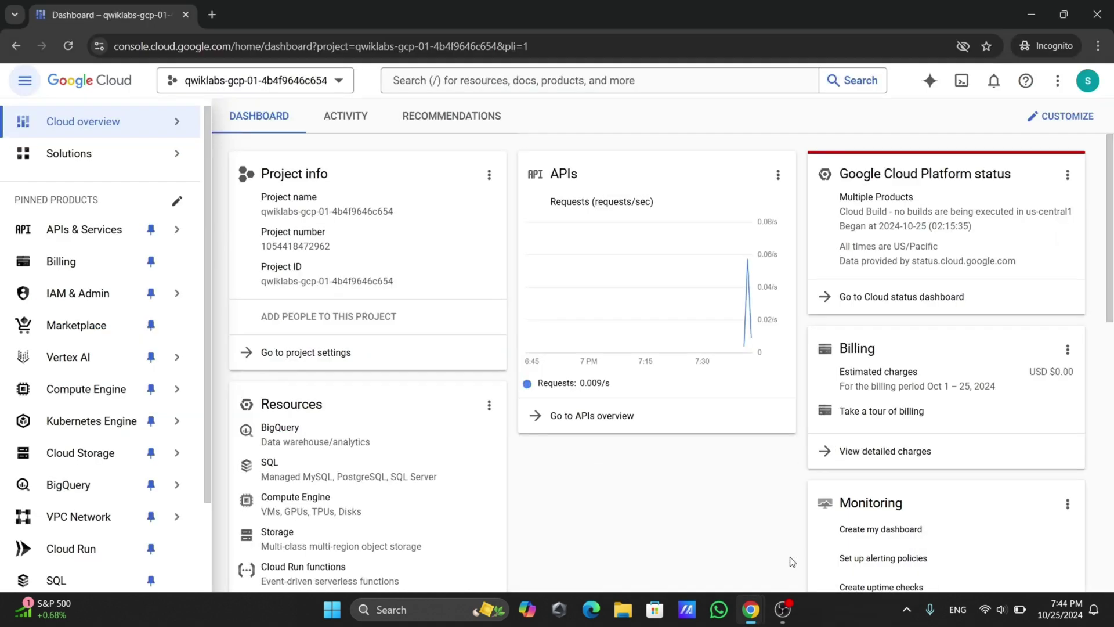
click(961, 82)
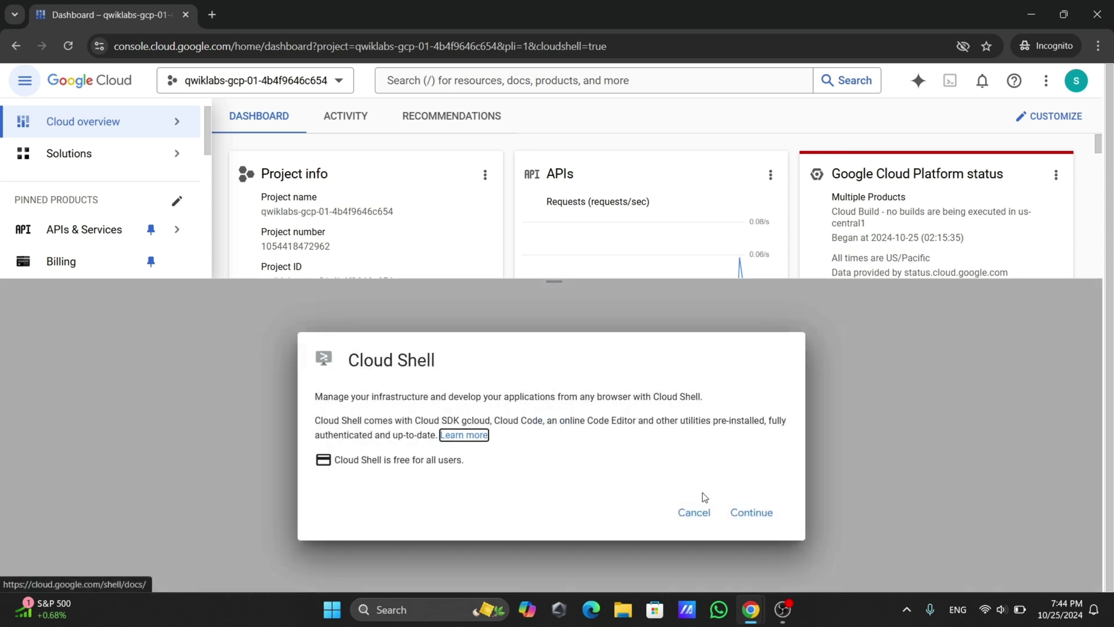
click(741, 514)
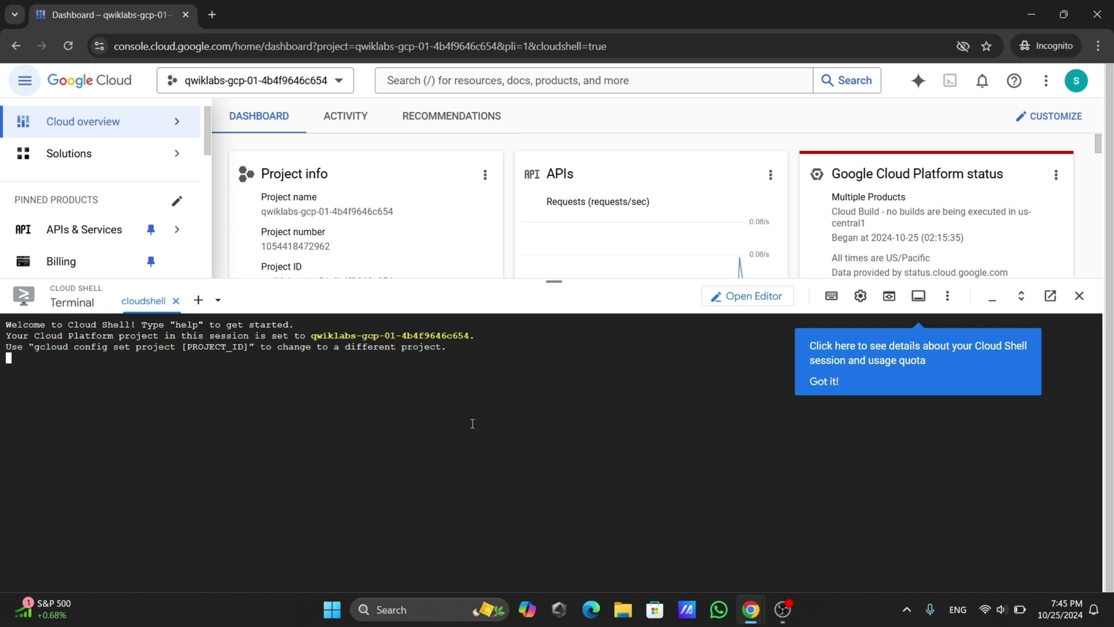
click(824, 382)
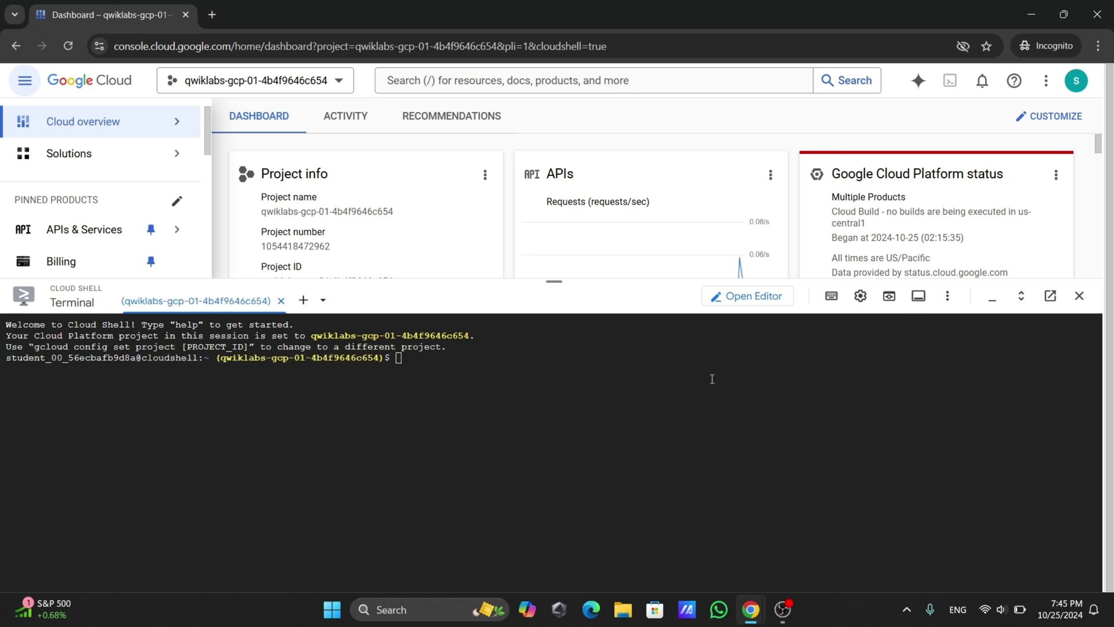
Set compute/zone to europe-west1-b and compute/region to europe-west1 with the copied gcloud commands, and authorize Cloud Shell
right_click(398, 358)
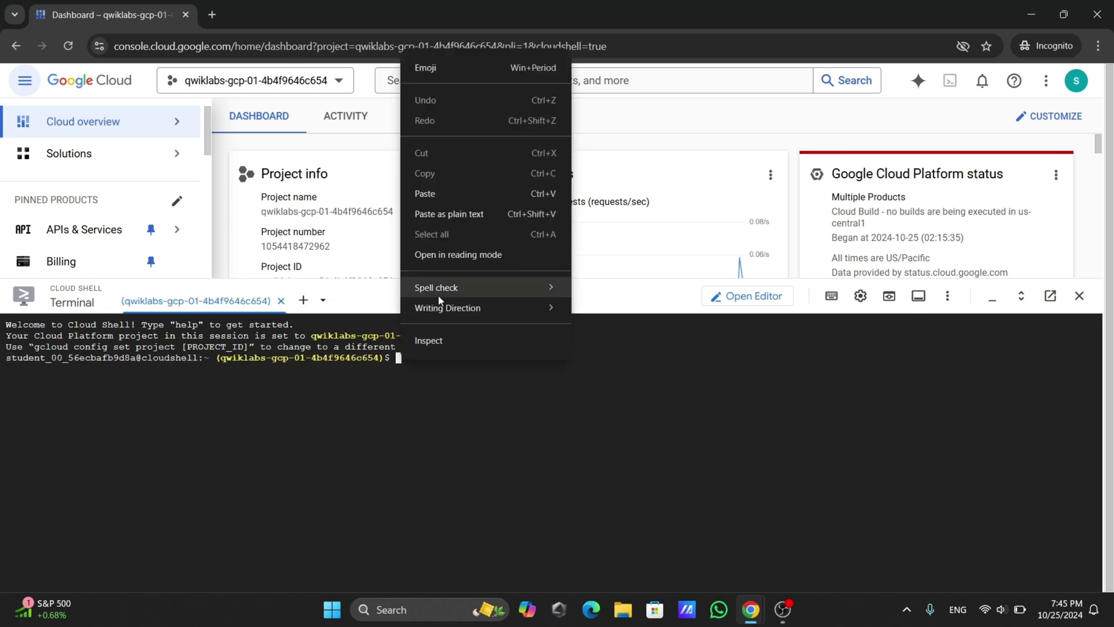
click(455, 196)
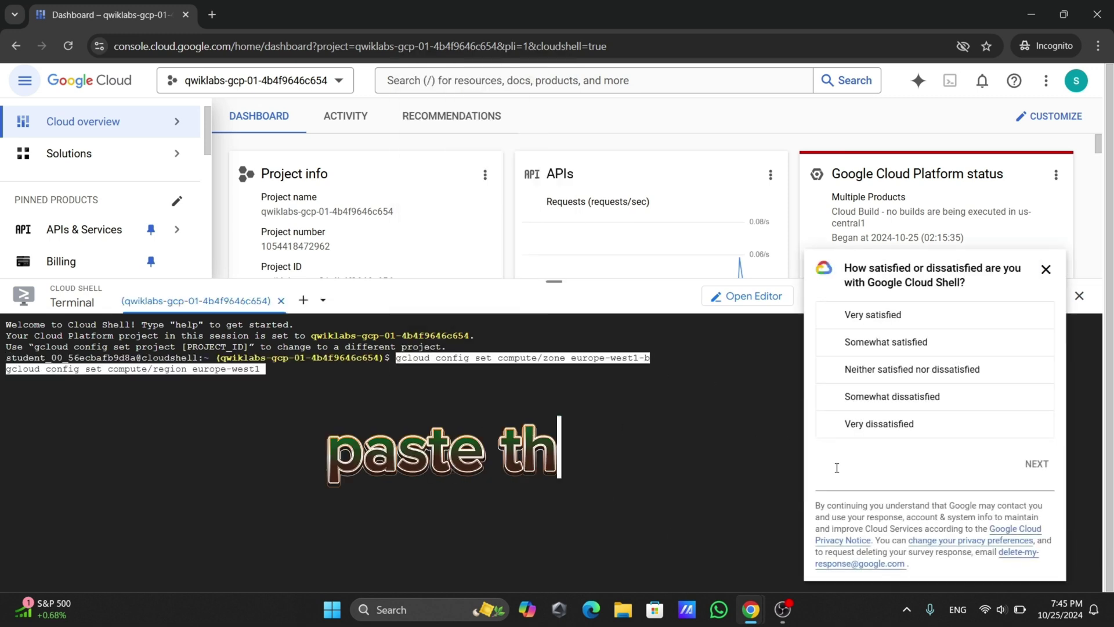
click(1046, 268)
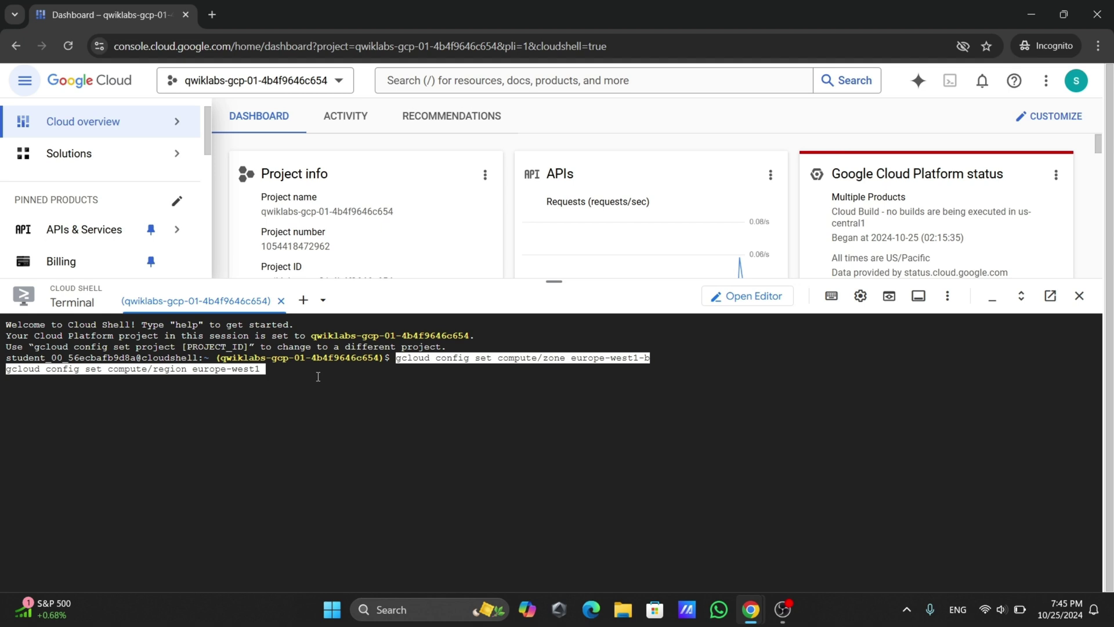
key(Return)
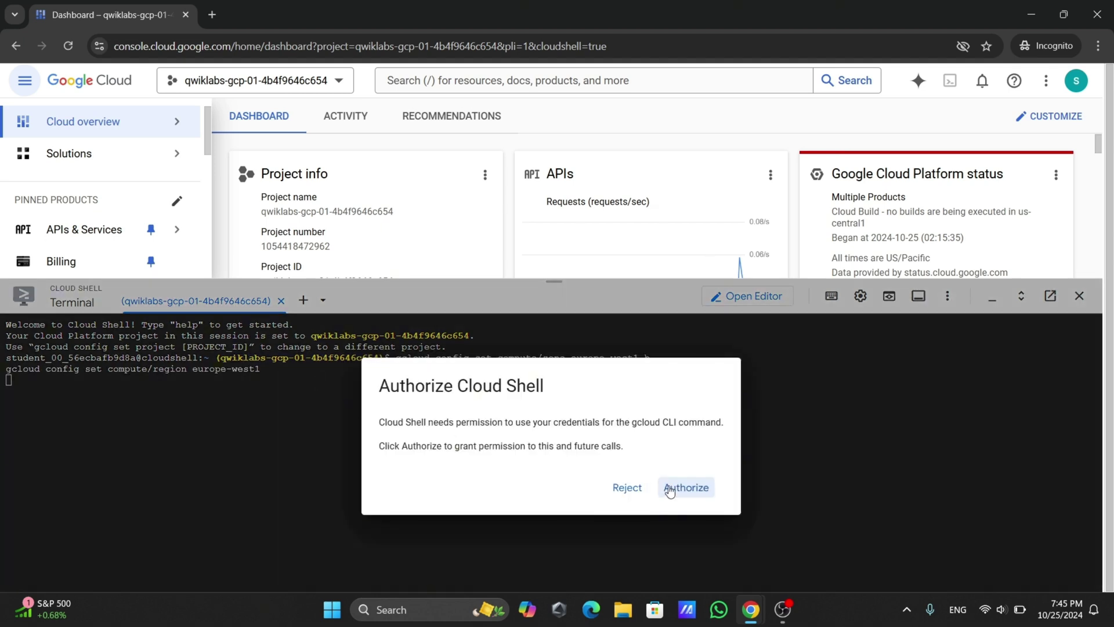
click(670, 491)
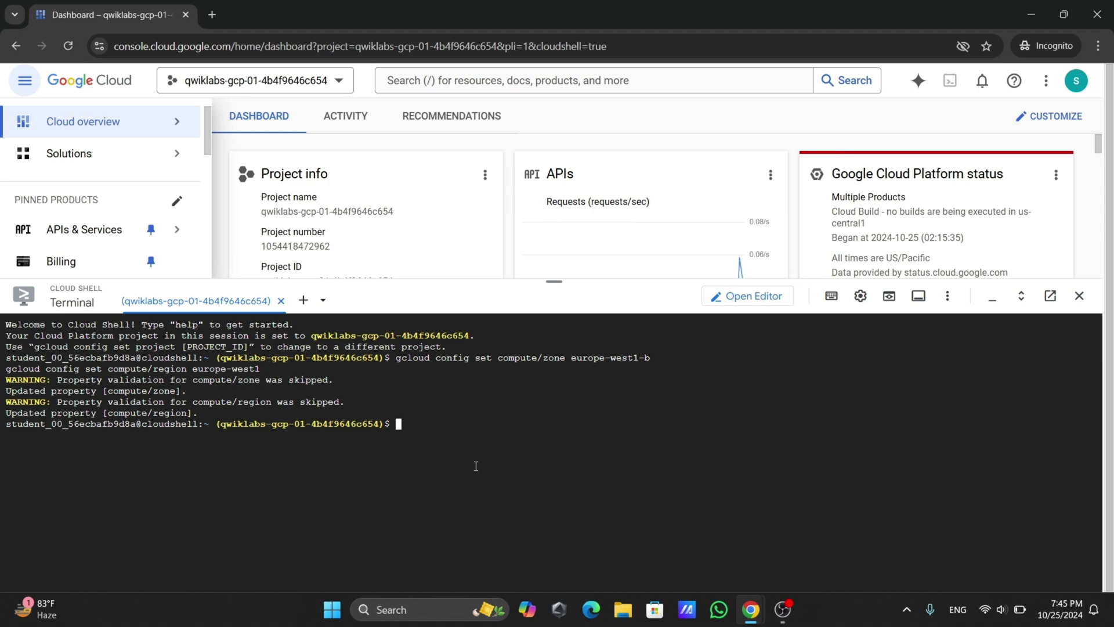
Copy the region variable command from the lab instructions and run export REGION=europe-west1 in Cloud Shell
mouse_move(751, 609)
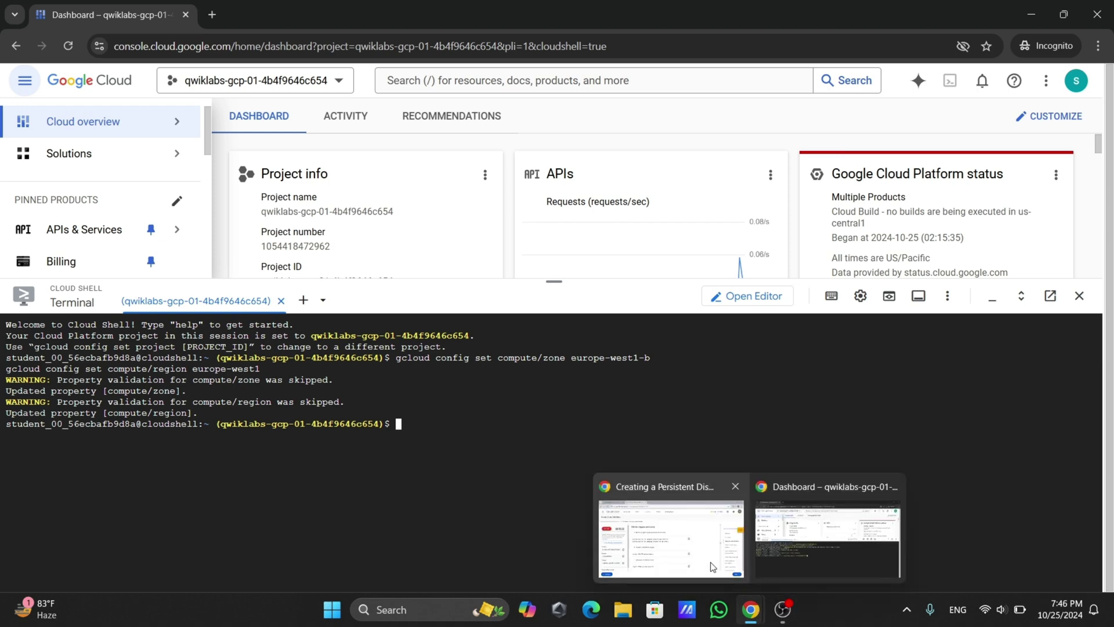
click(684, 536)
click(692, 407)
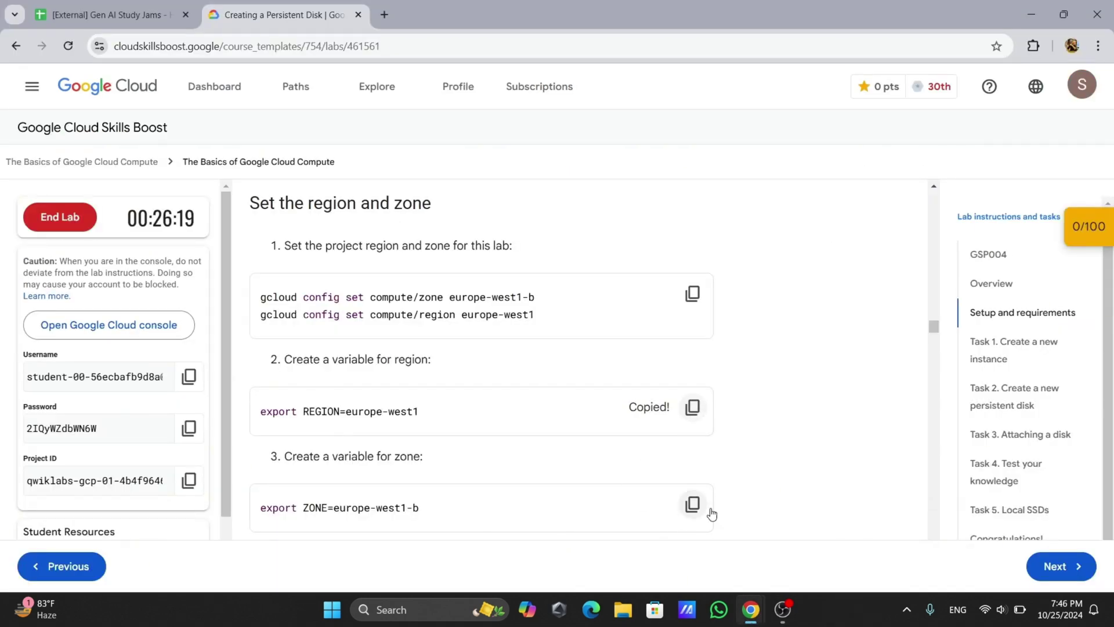
mouse_move(750, 610)
click(773, 571)
right_click(419, 425)
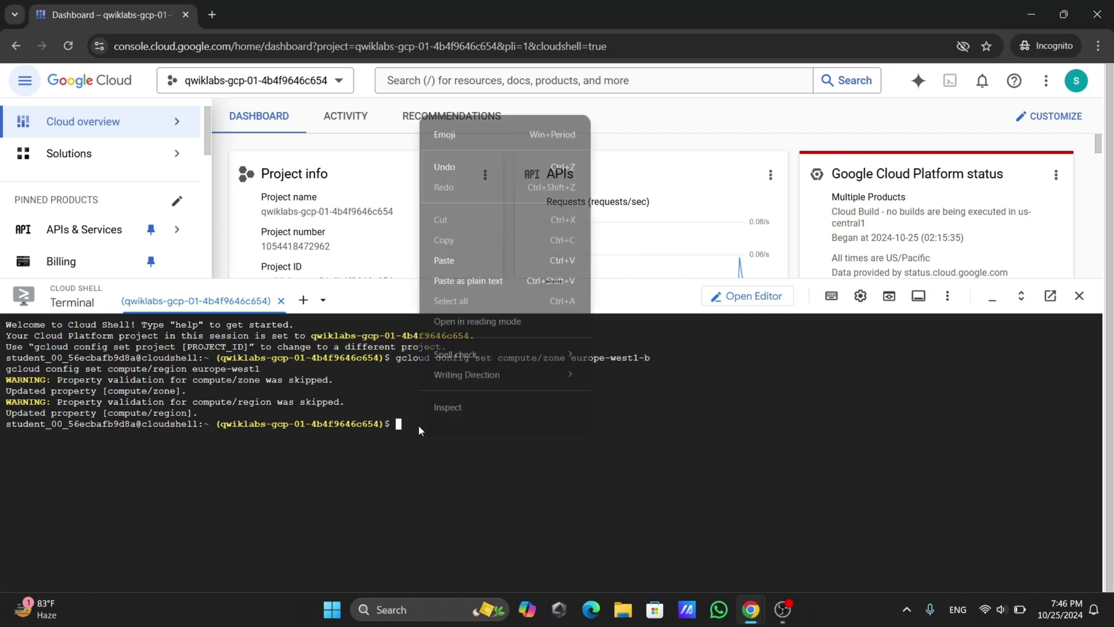
click(445, 261)
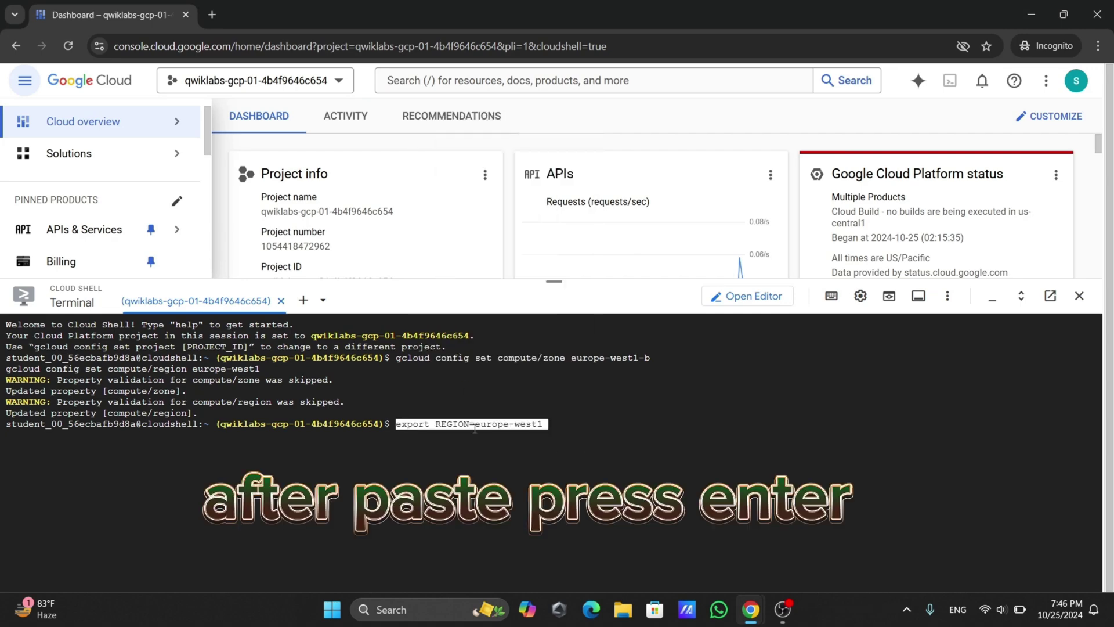
key(Return)
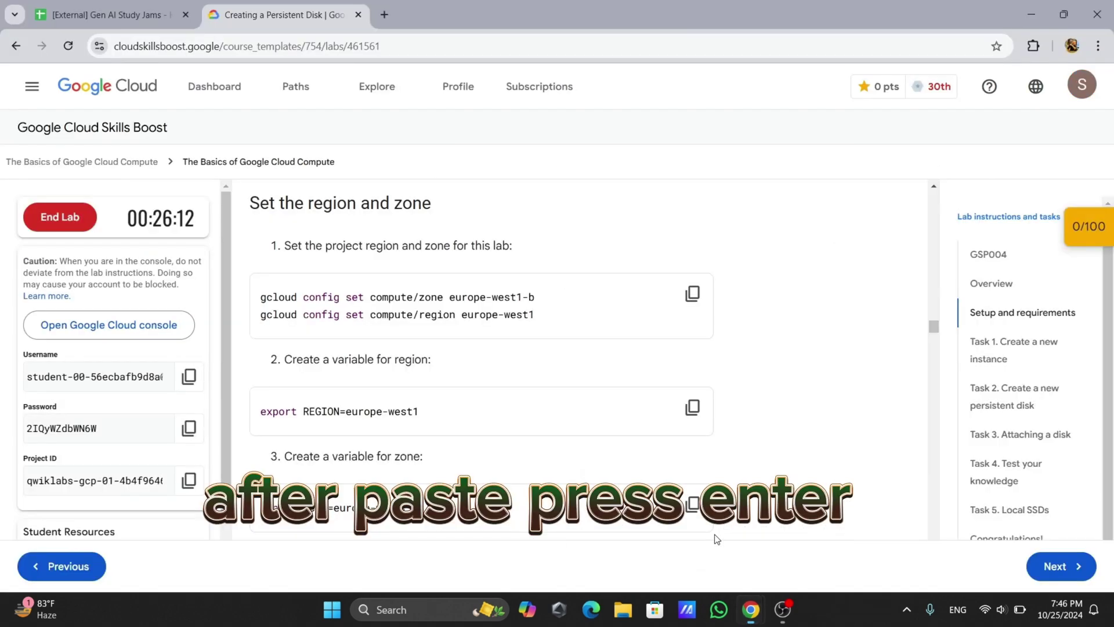
Copy the zone variable command from the lab instructions and run export ZONE=europe-west1-b in Cloud Shell
click(667, 528)
scroll(643, 419, down, 1)
click(692, 359)
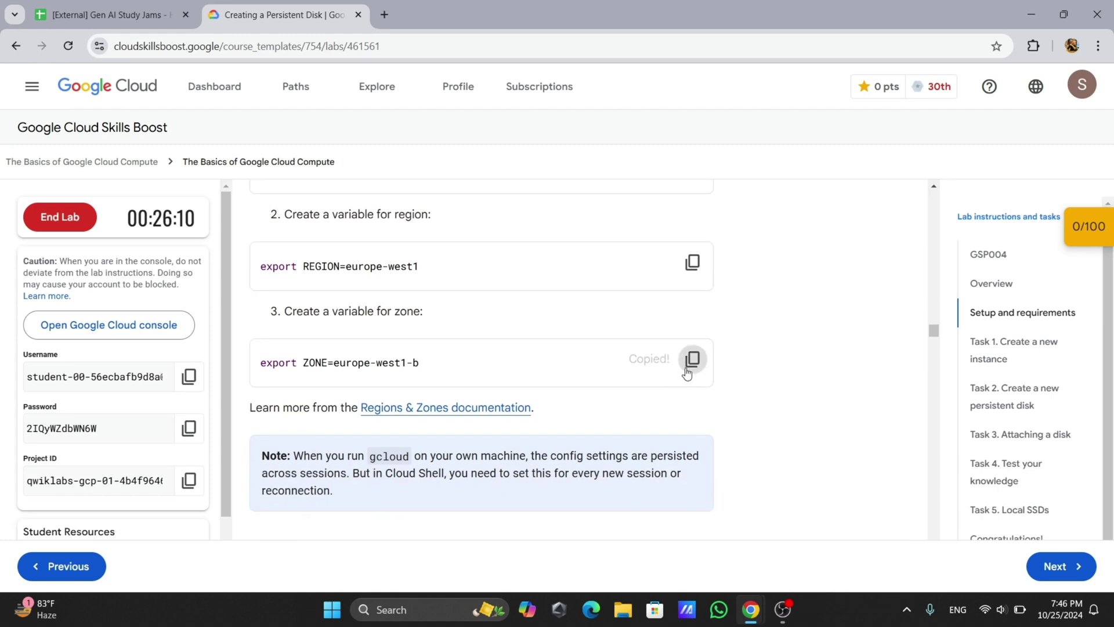
mouse_move(750, 609)
click(797, 546)
right_click(429, 434)
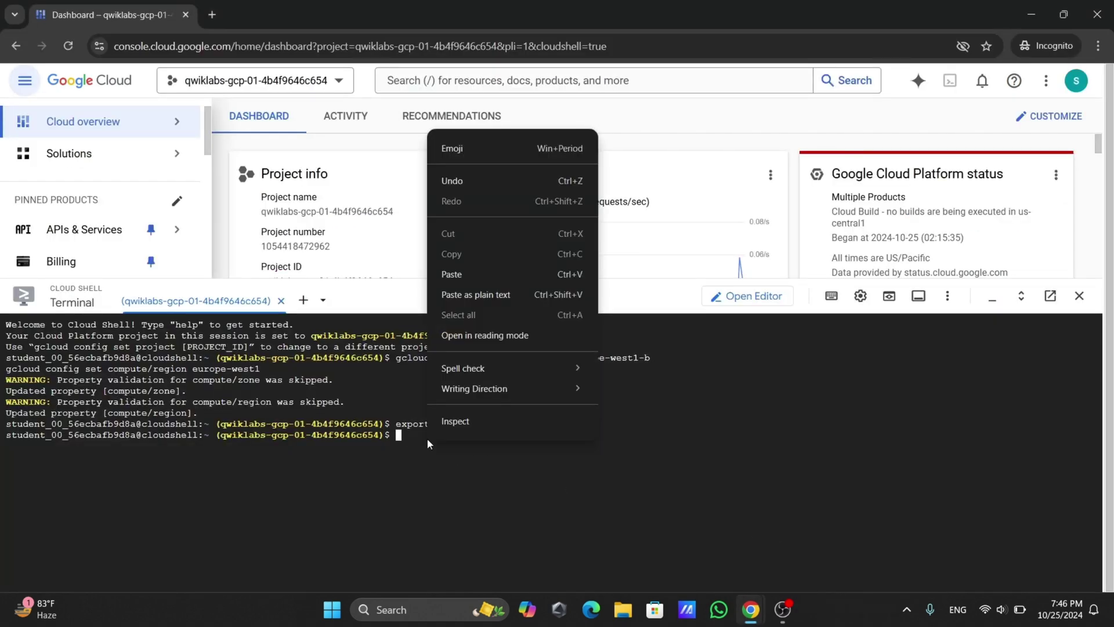
click(463, 209)
key(Return)
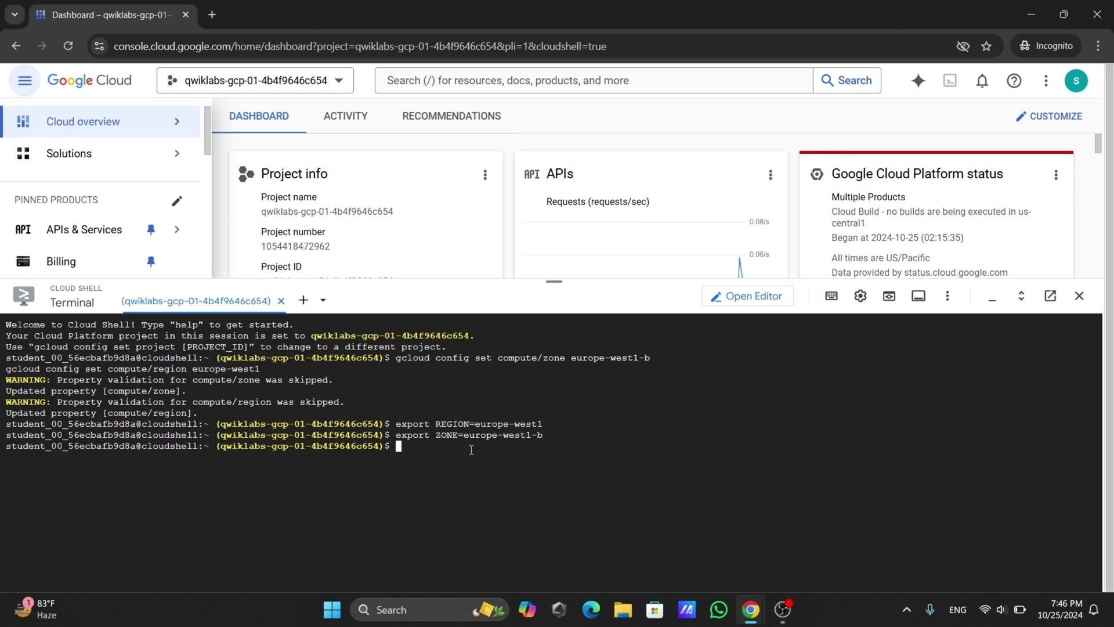
Copy the Task 1 command from the lab instructions and run gcloud compute instances create gcelab --zone $ZONE --machine-type e2-standard-2 in Cloud Shell
click(667, 517)
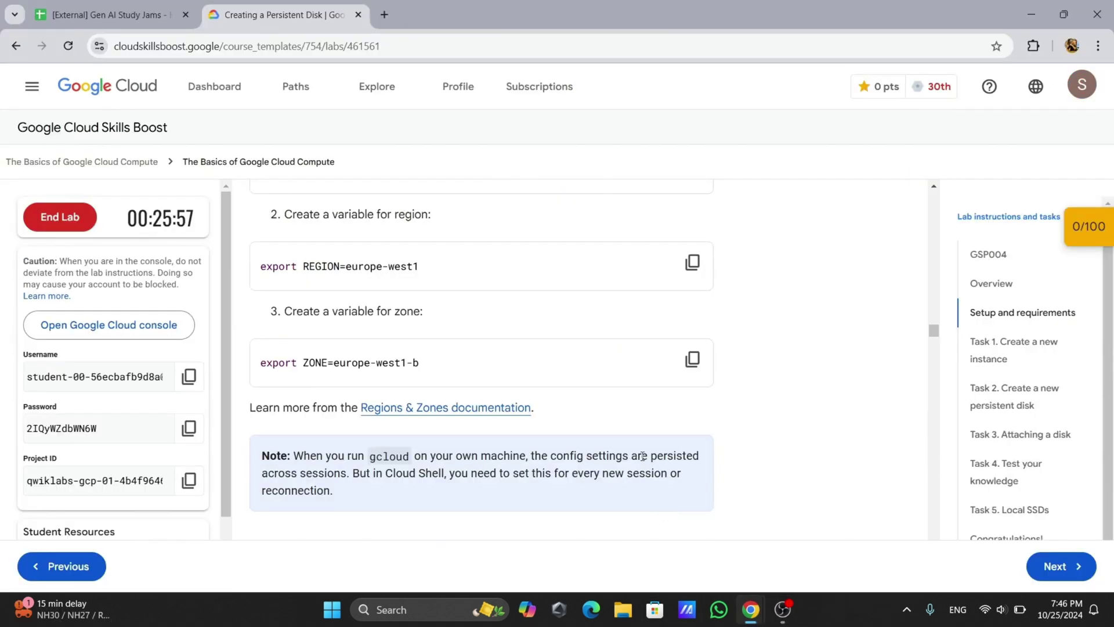
scroll(642, 456, down, 5)
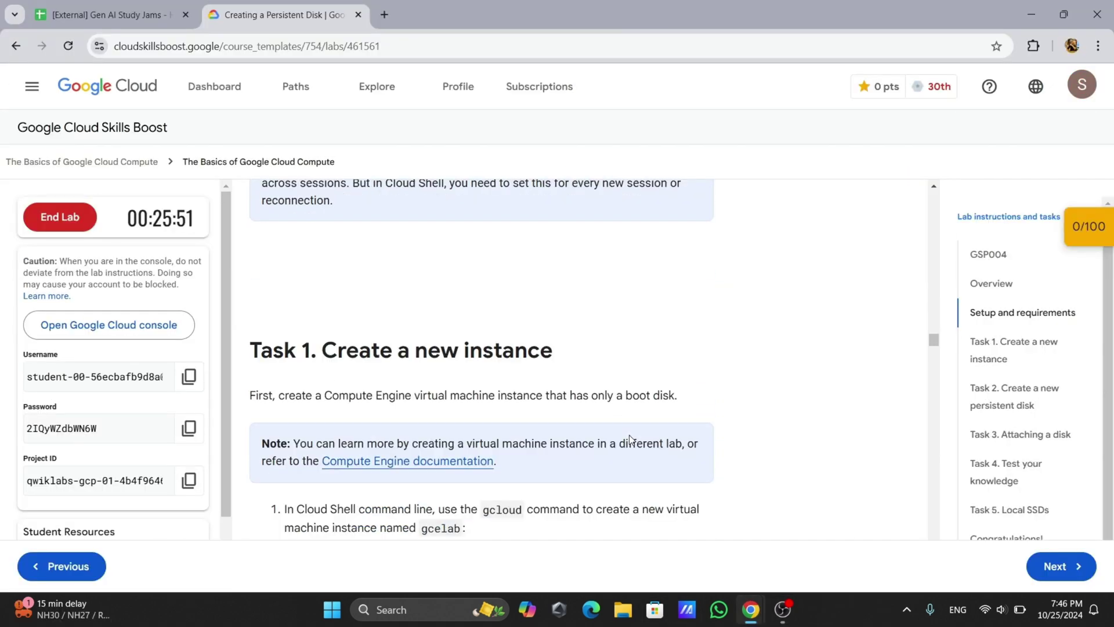
scroll(690, 500, down, 4)
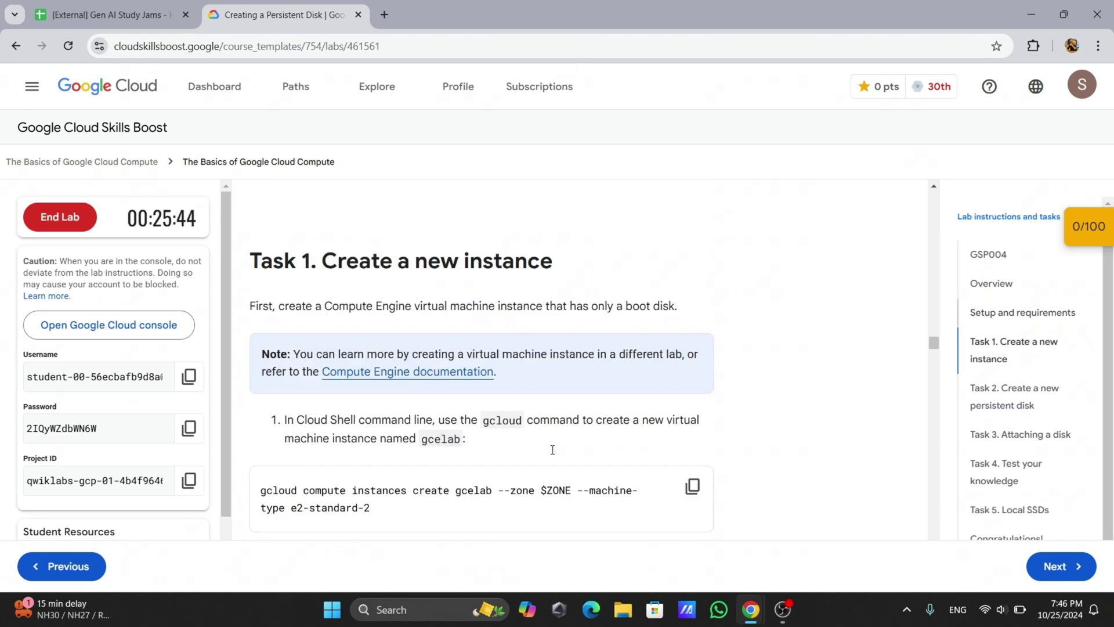
click(690, 360)
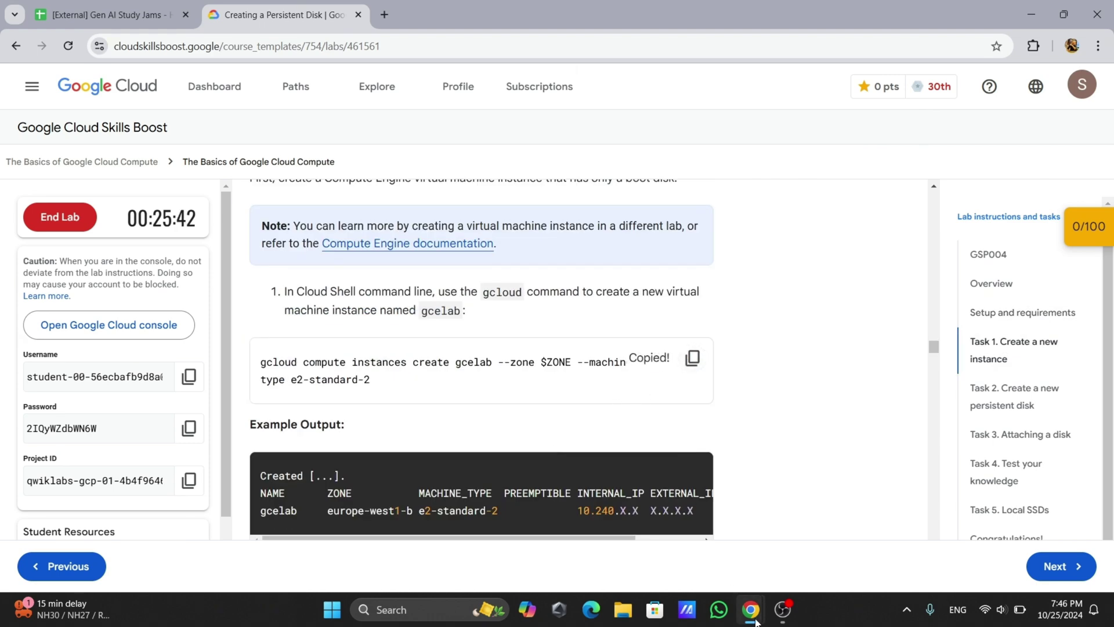
mouse_move(755, 622)
click(775, 566)
right_click(401, 452)
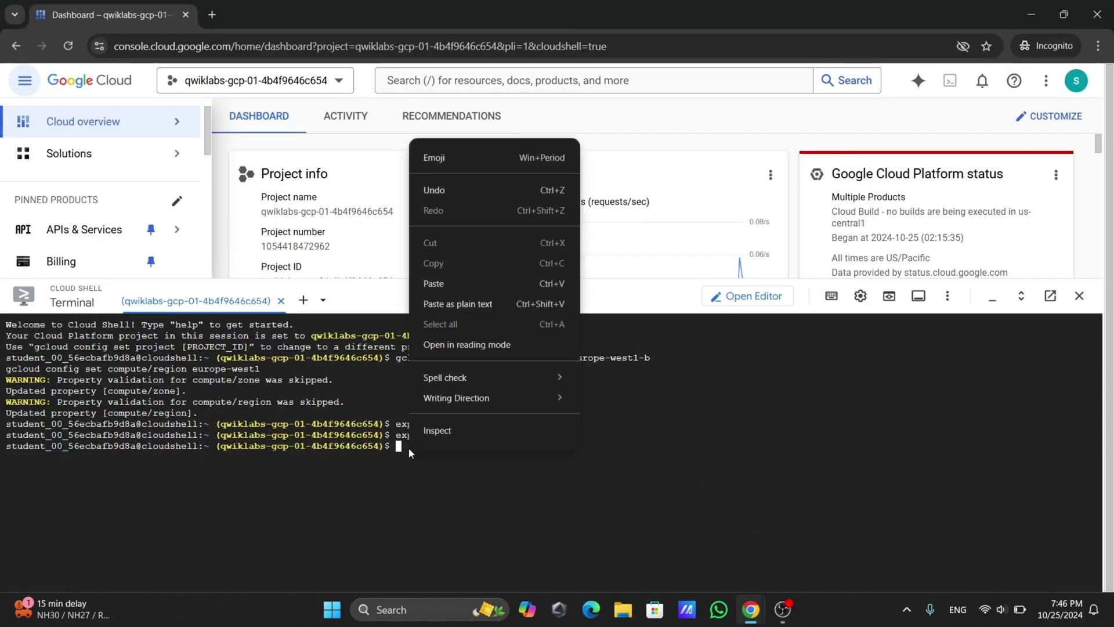
click(447, 287)
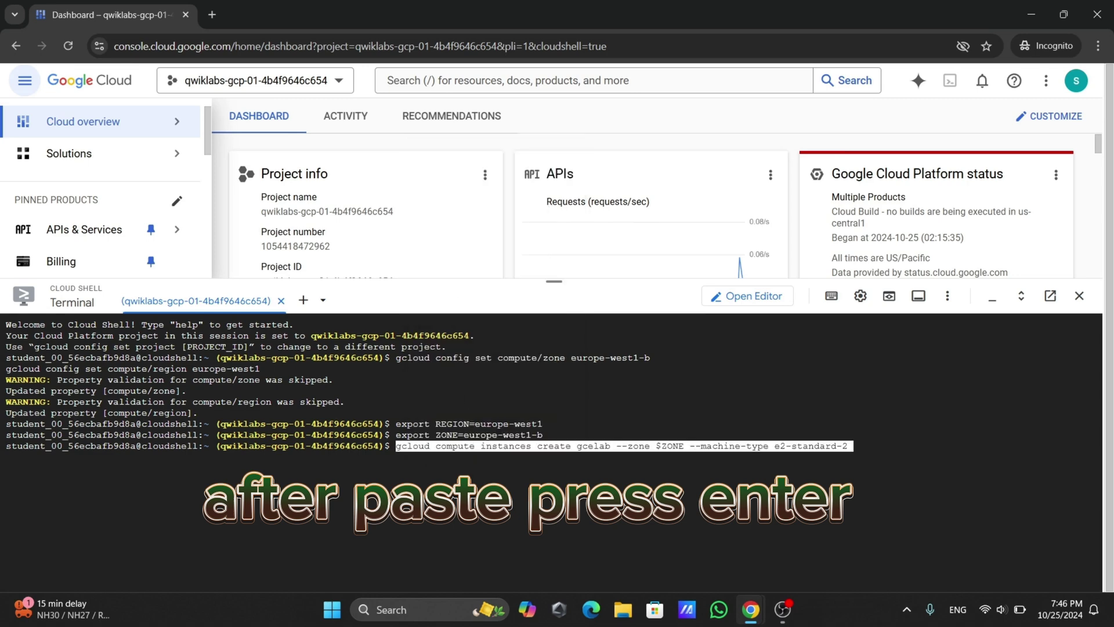
key(Return)
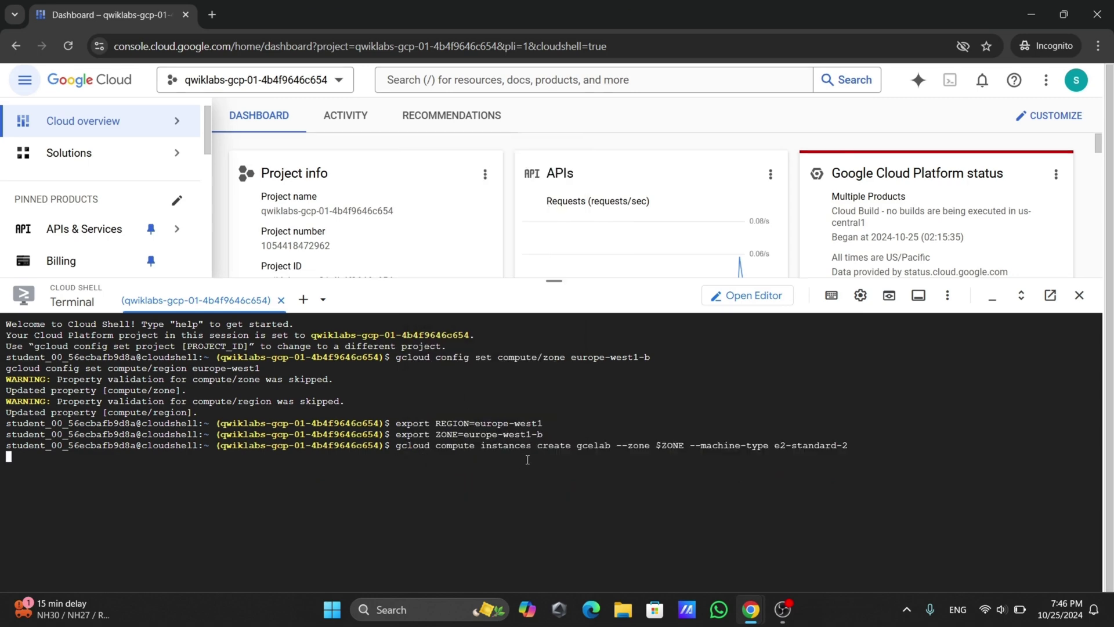
Enlarge the Cloud Shell terminal, then check progress under Task 1 for creating a new instance in the specified zone
drag(562, 273, 557, 213)
mouse_move(750, 609)
click(693, 552)
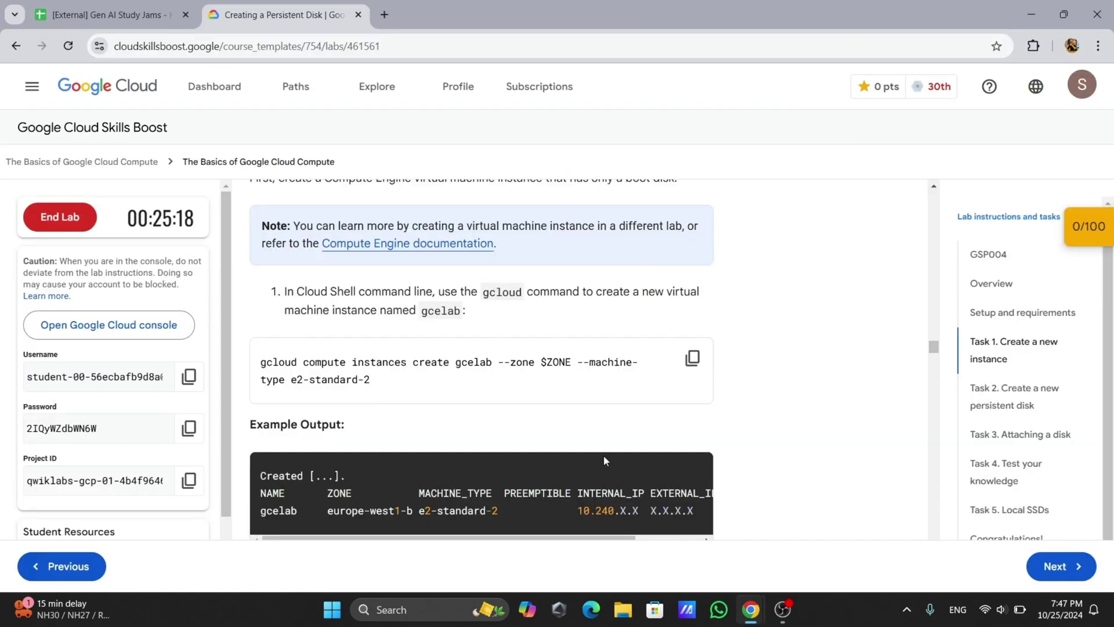
scroll(604, 455, down, 3)
scroll(604, 455, up, 3)
scroll(605, 460, down, 3)
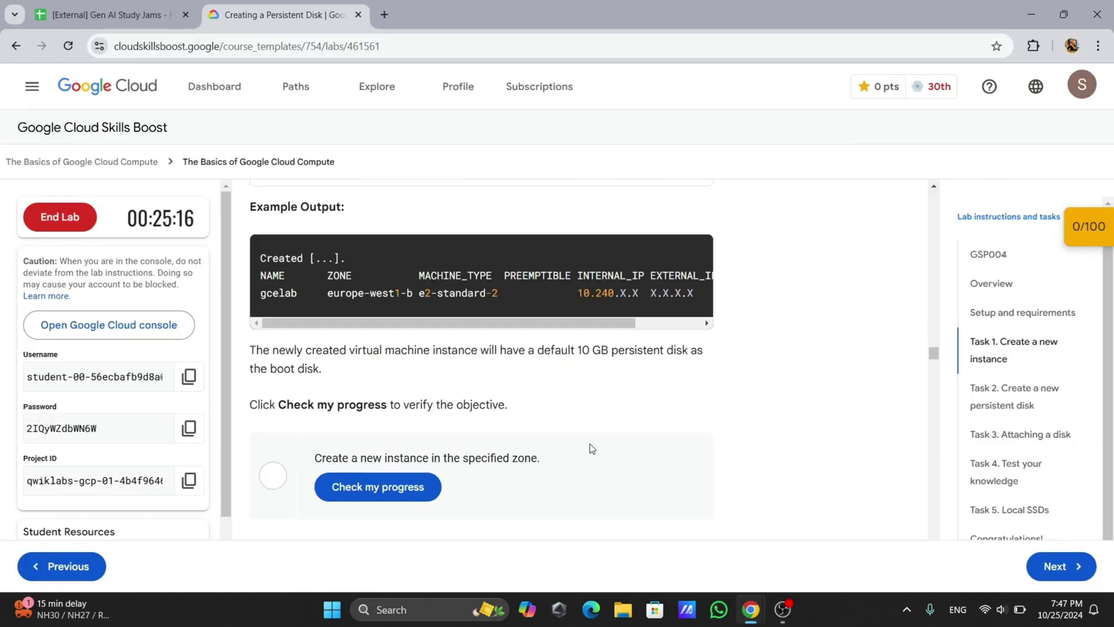
mouse_move(755, 618)
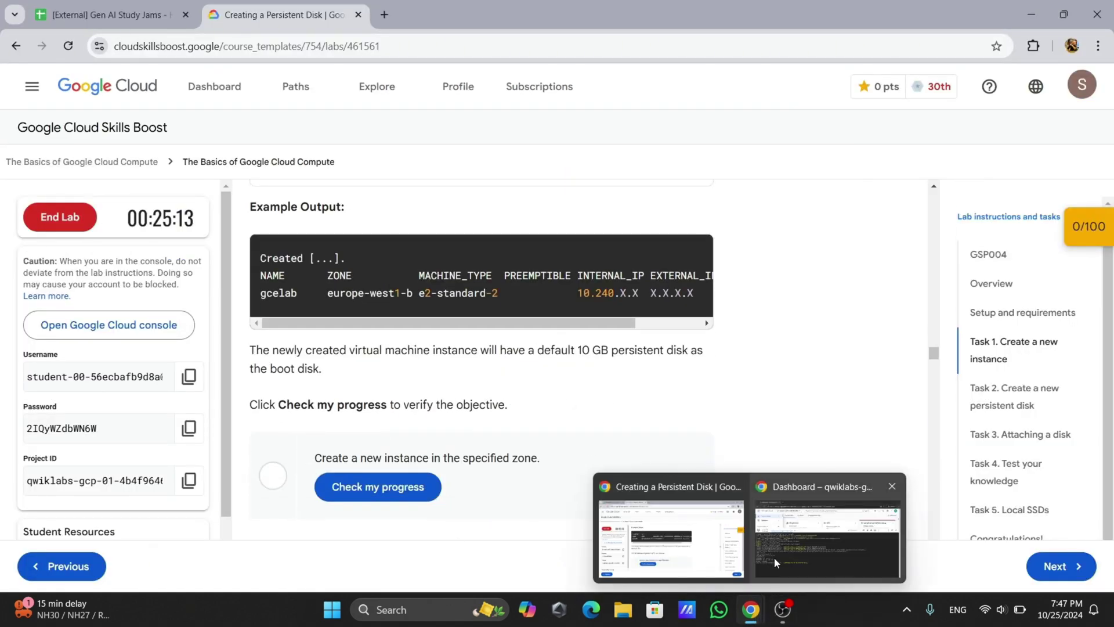
click(774, 556)
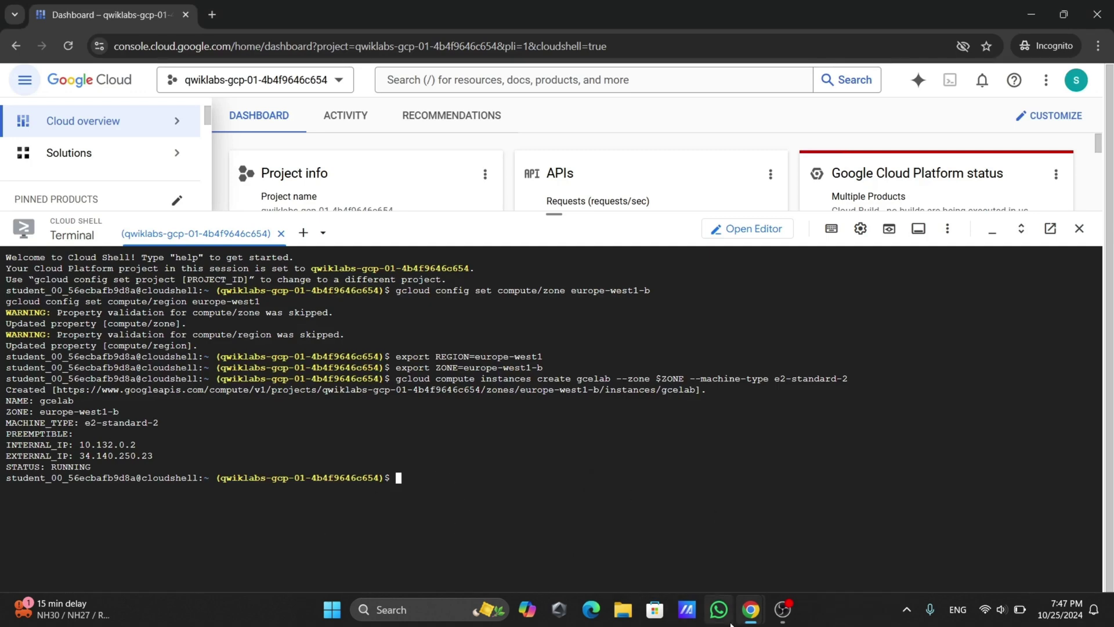
click(655, 531)
click(404, 501)
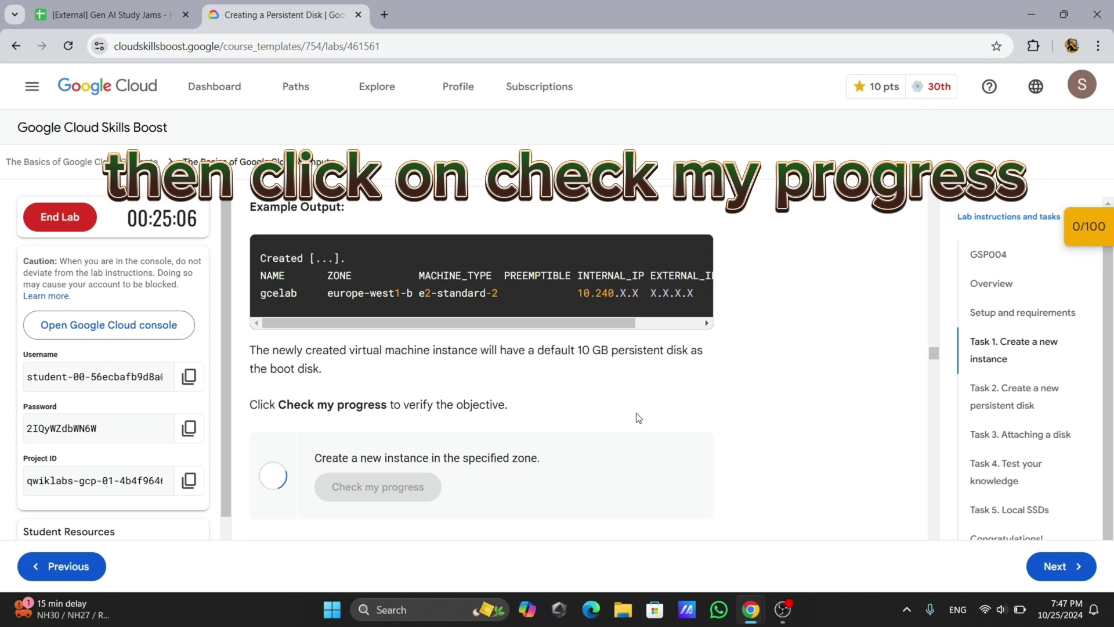
Check the new instance objective again in the lab's Checkpoints list, close the list and go on to Task 2
click(1085, 231)
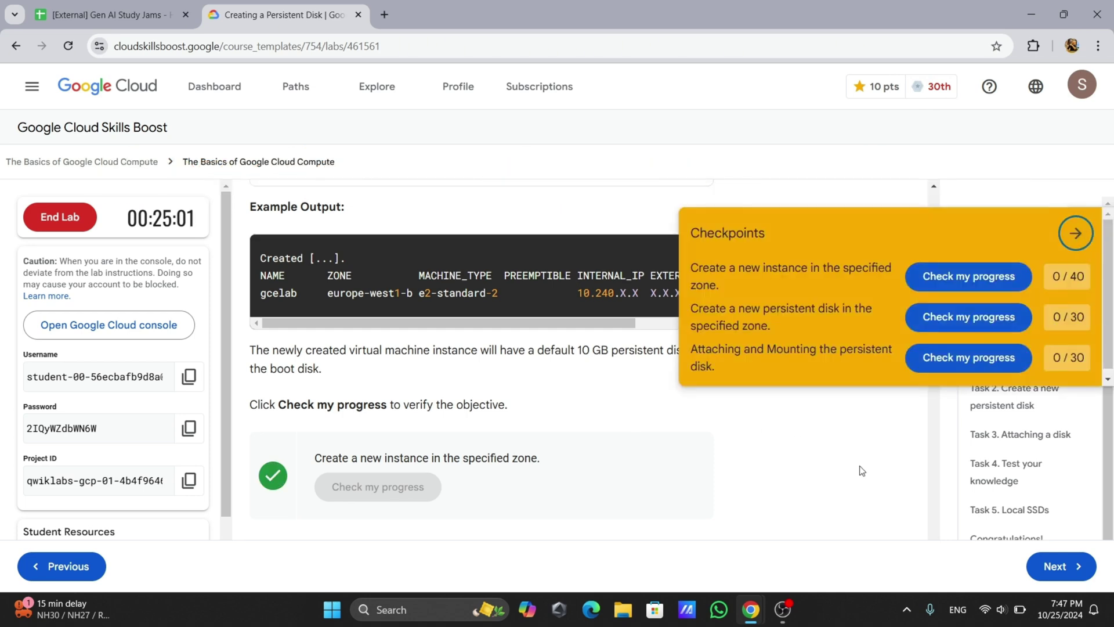
click(968, 276)
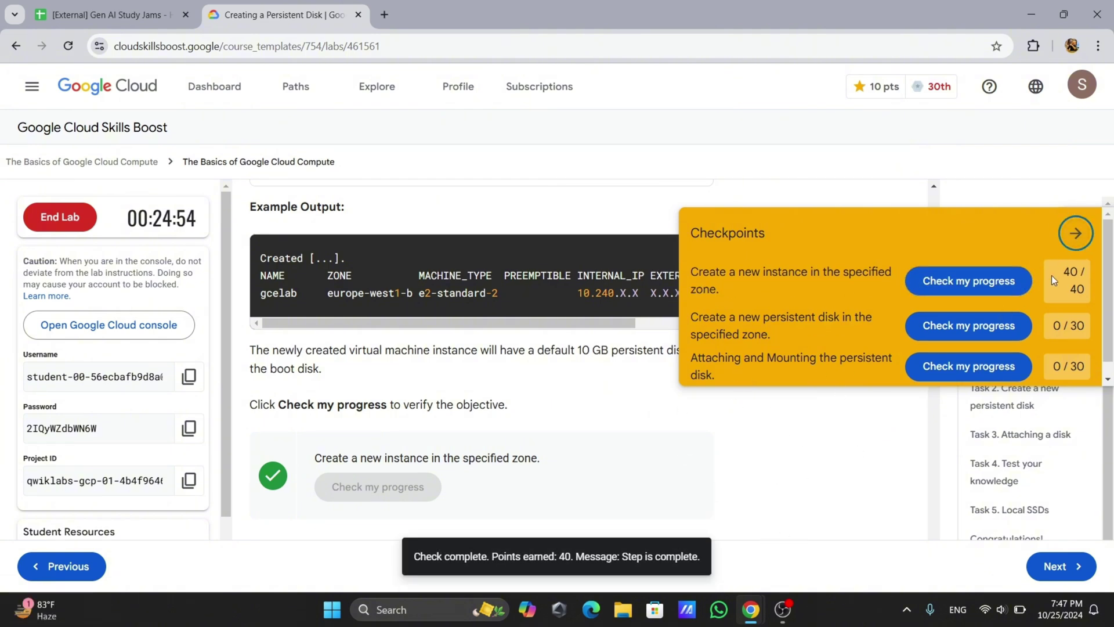
click(1075, 232)
scroll(725, 371, down, 2)
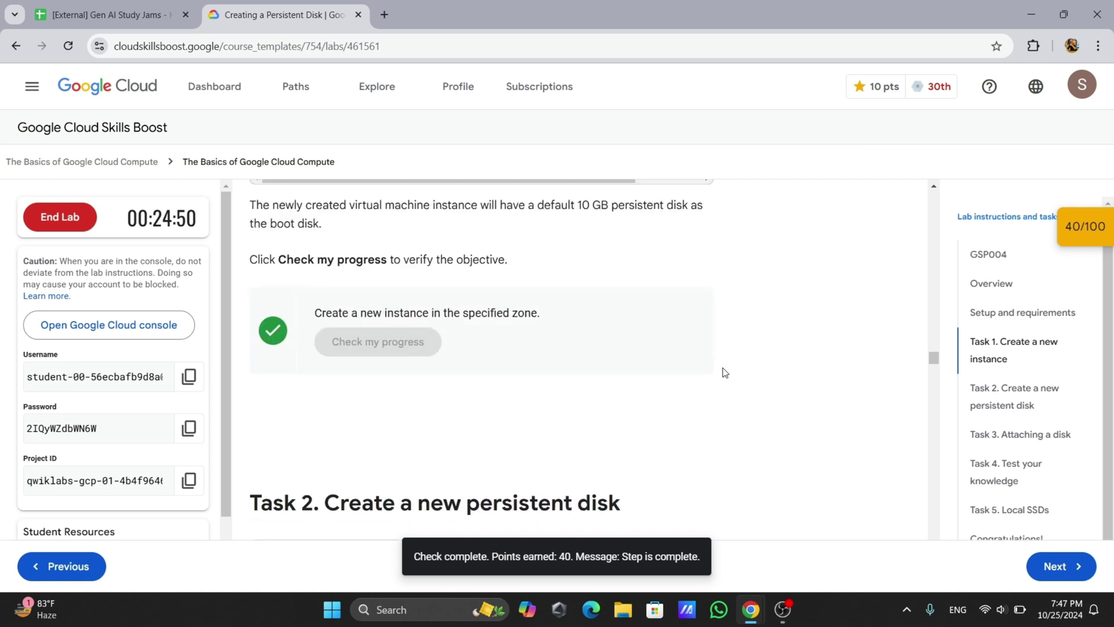
scroll(725, 372, down, 4)
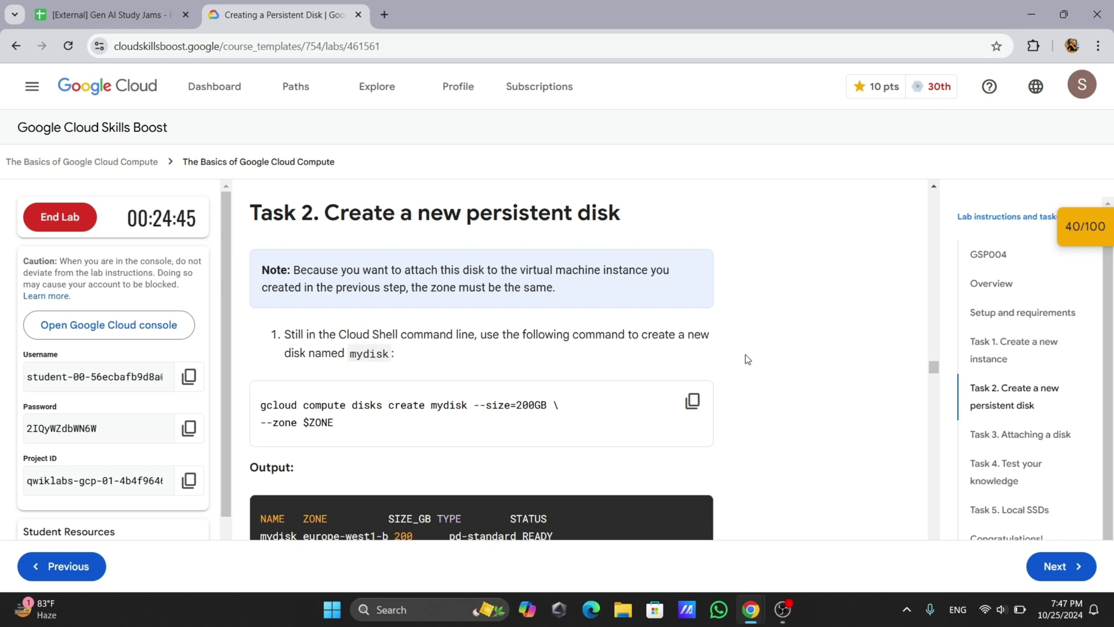
mouse_move(750, 609)
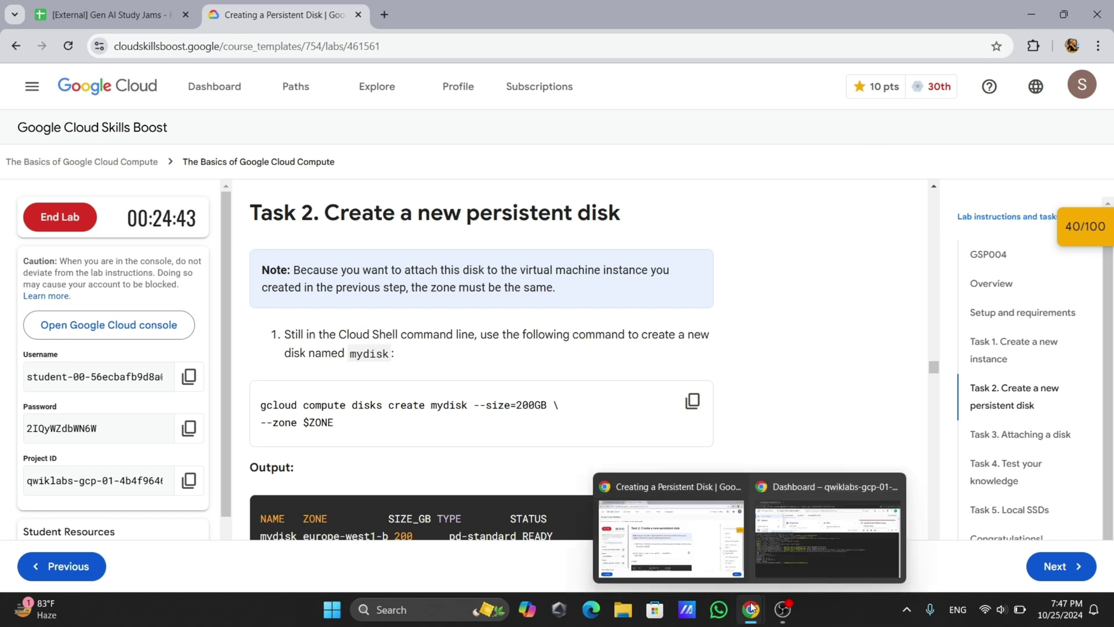
click(806, 531)
right_click(426, 479)
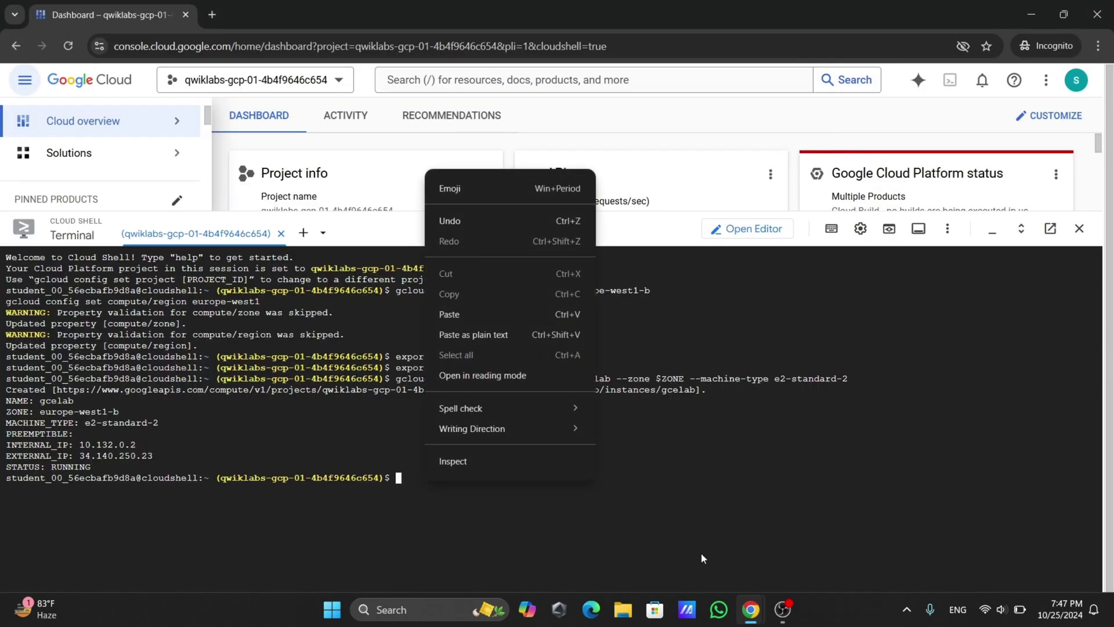
click(646, 528)
Copy the Task 2 command from the lab instructions and run gcloud compute disks create mydisk --size=200GB --zone $ZONE in Cloud Shell
scroll(556, 457, down, 1)
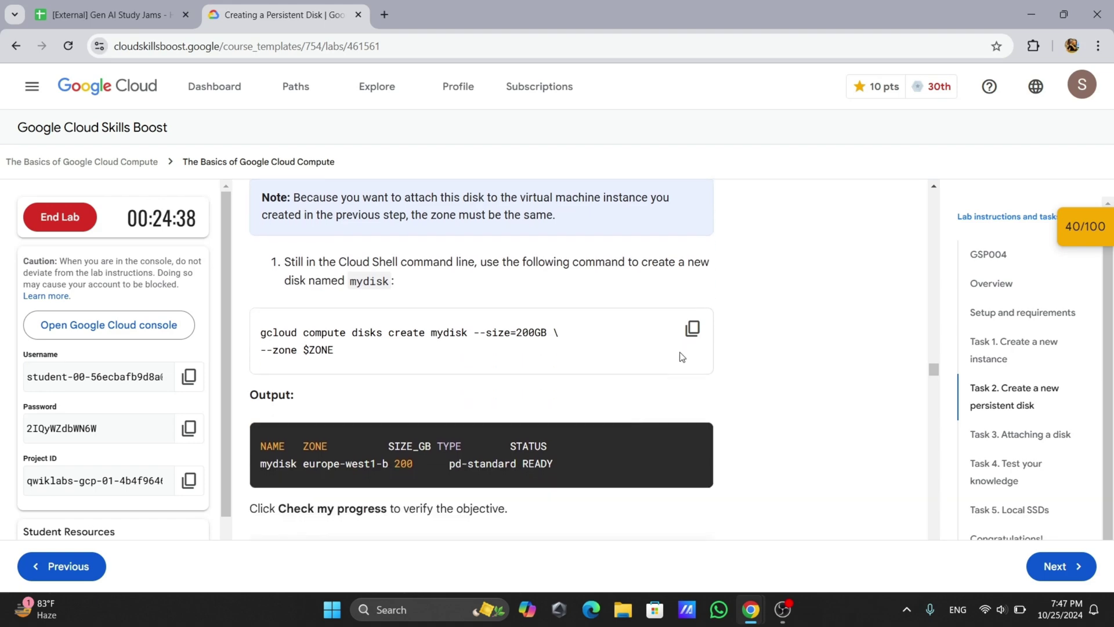
click(692, 328)
mouse_move(752, 613)
click(827, 537)
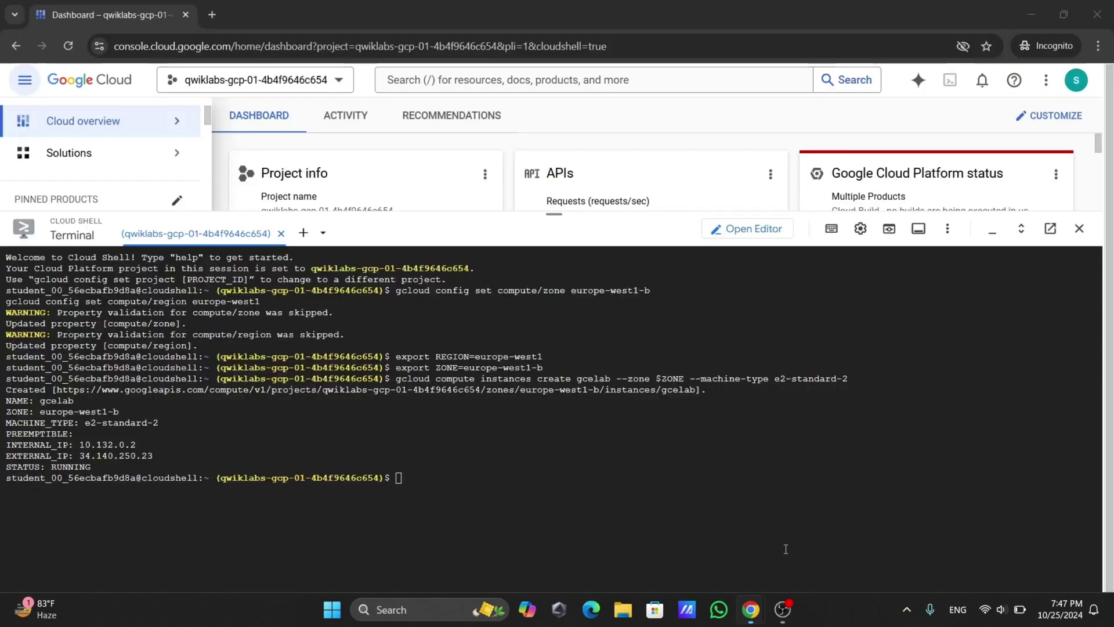
right_click(416, 481)
click(435, 313)
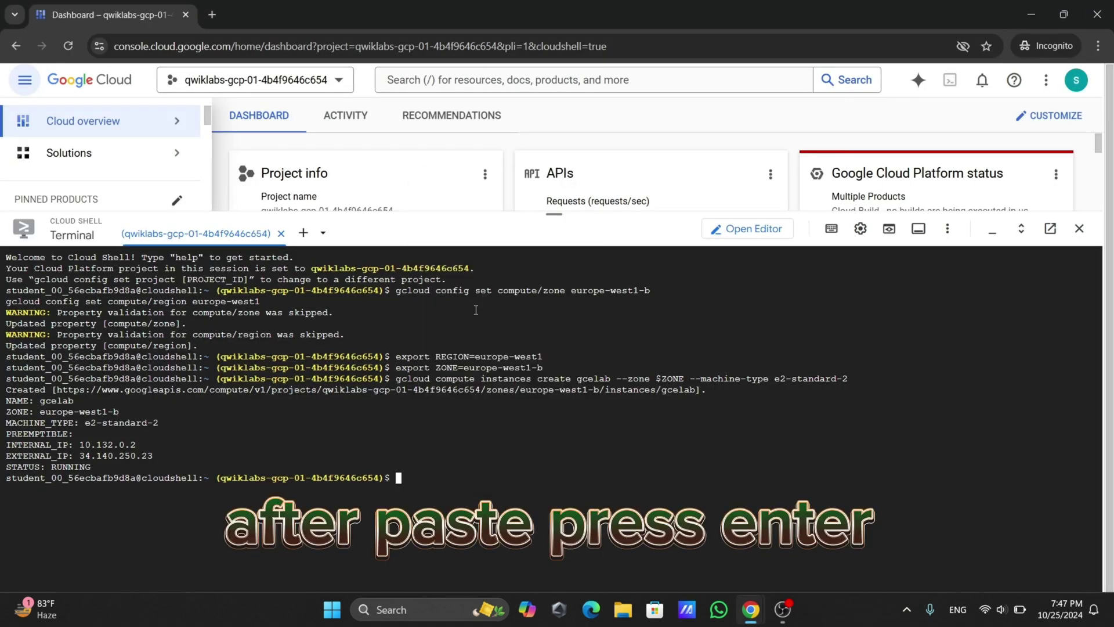
key(Return)
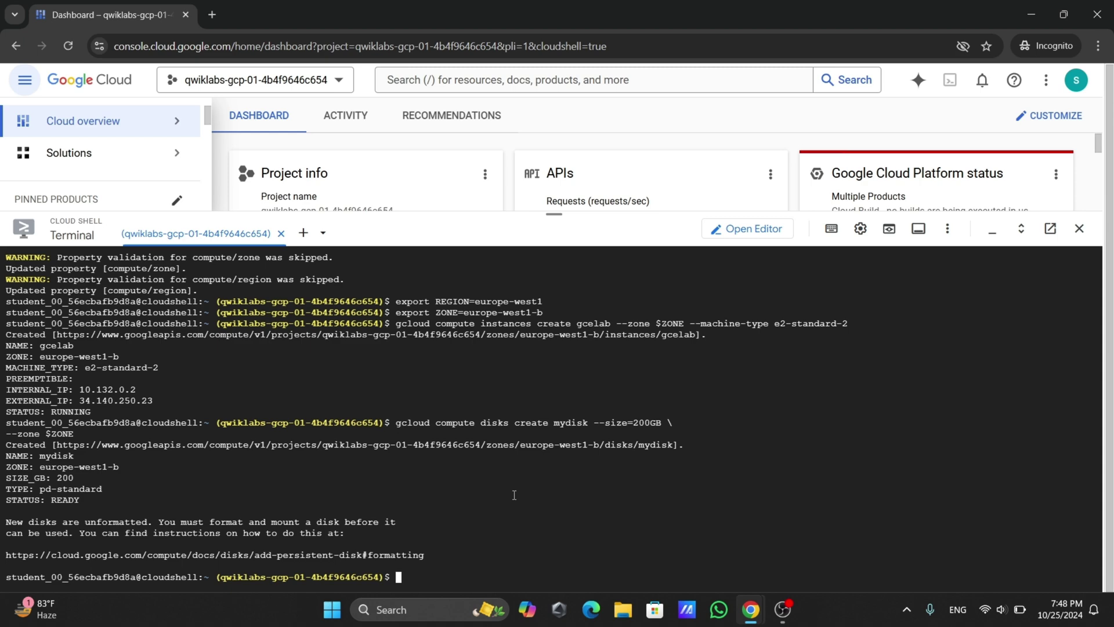
Return to the lab instructions and check progress under Task 2 for creating a new persistent disk in the specified zone
mouse_move(750, 609)
click(673, 525)
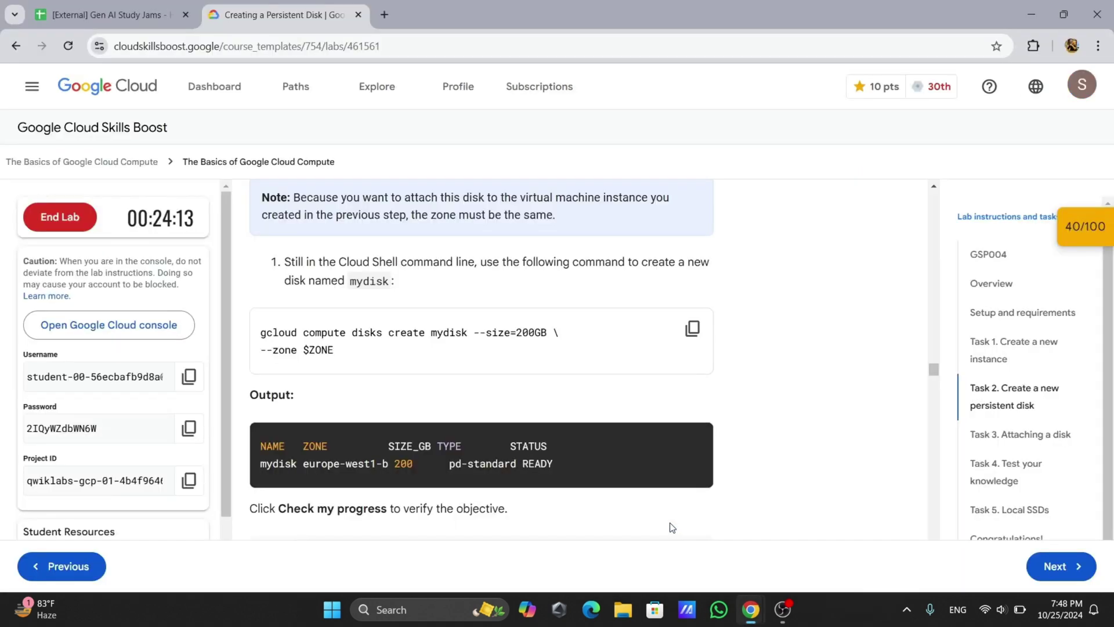
scroll(269, 363, down, 4)
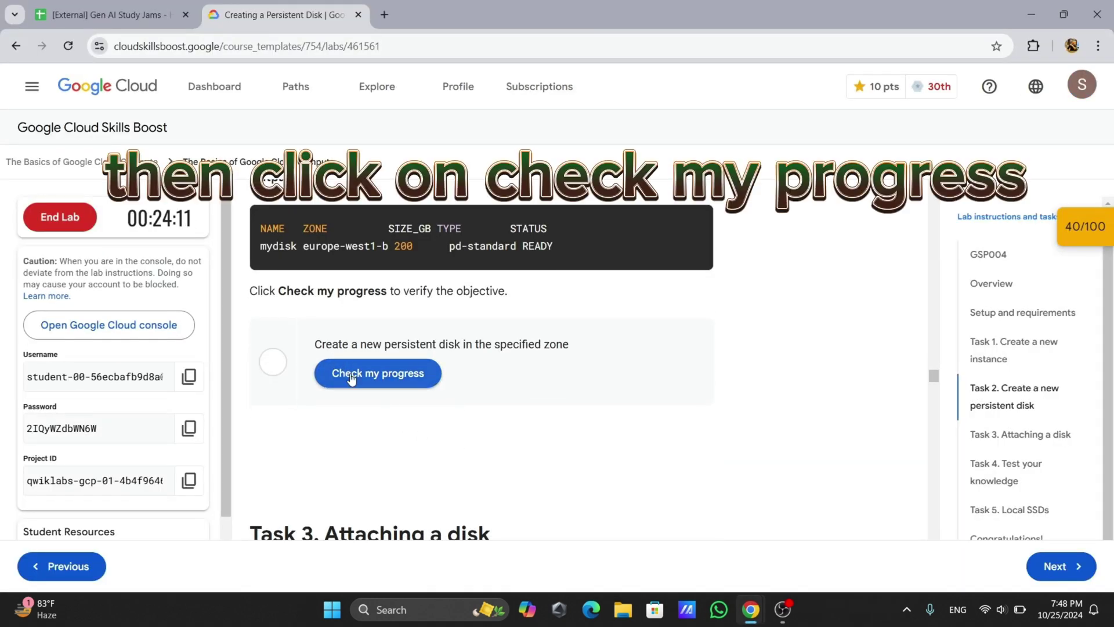
click(357, 373)
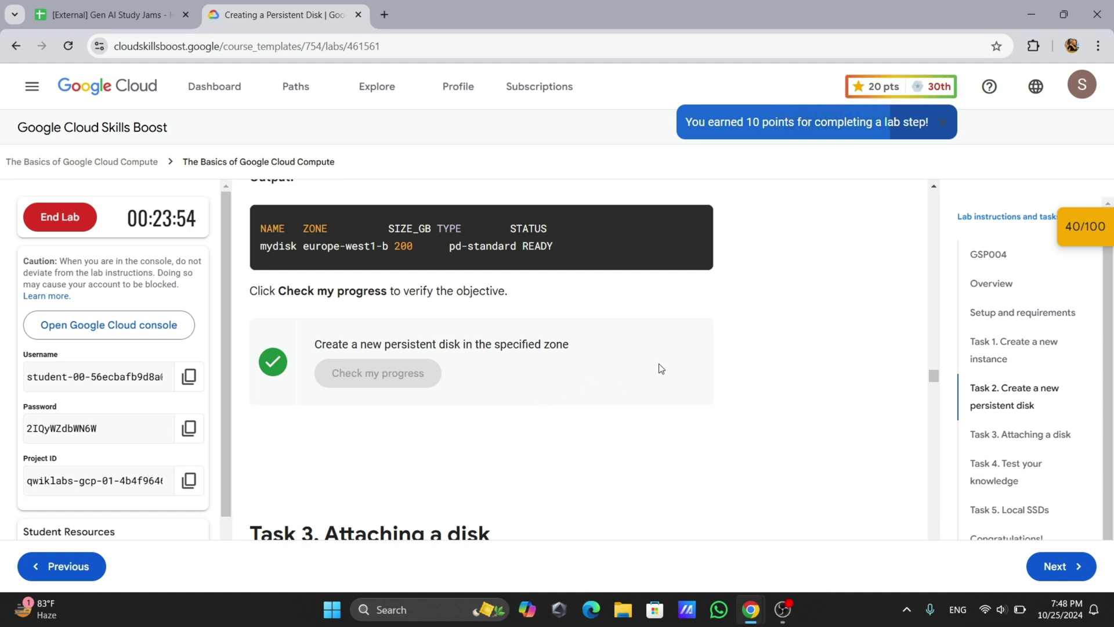
Check the new persistent disk objective again in the lab's Checkpoints list and close the list
click(1083, 228)
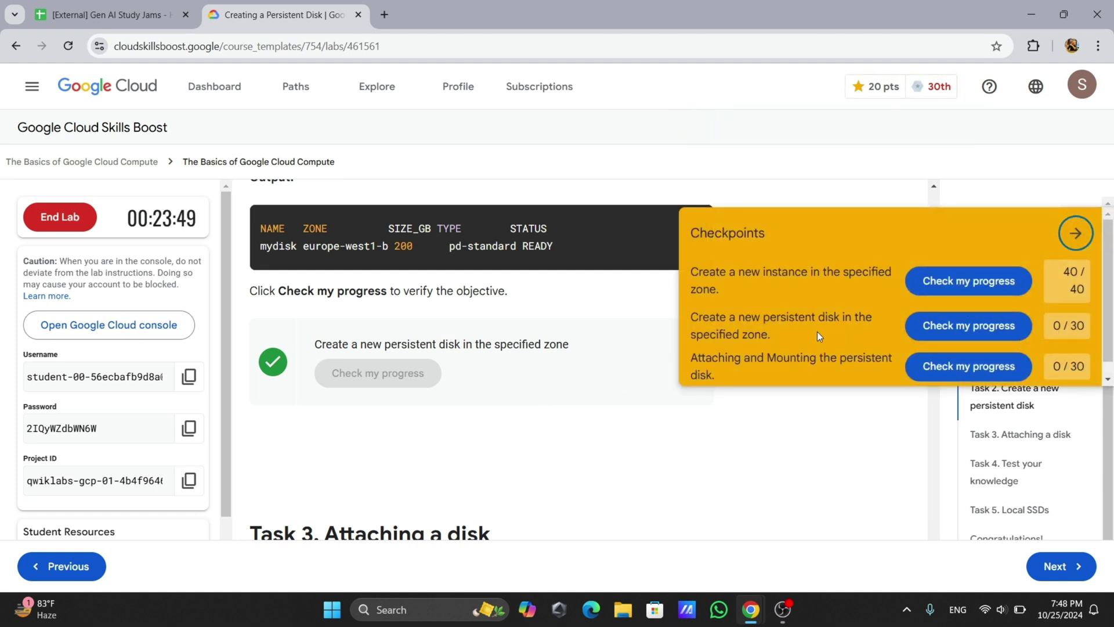
click(945, 324)
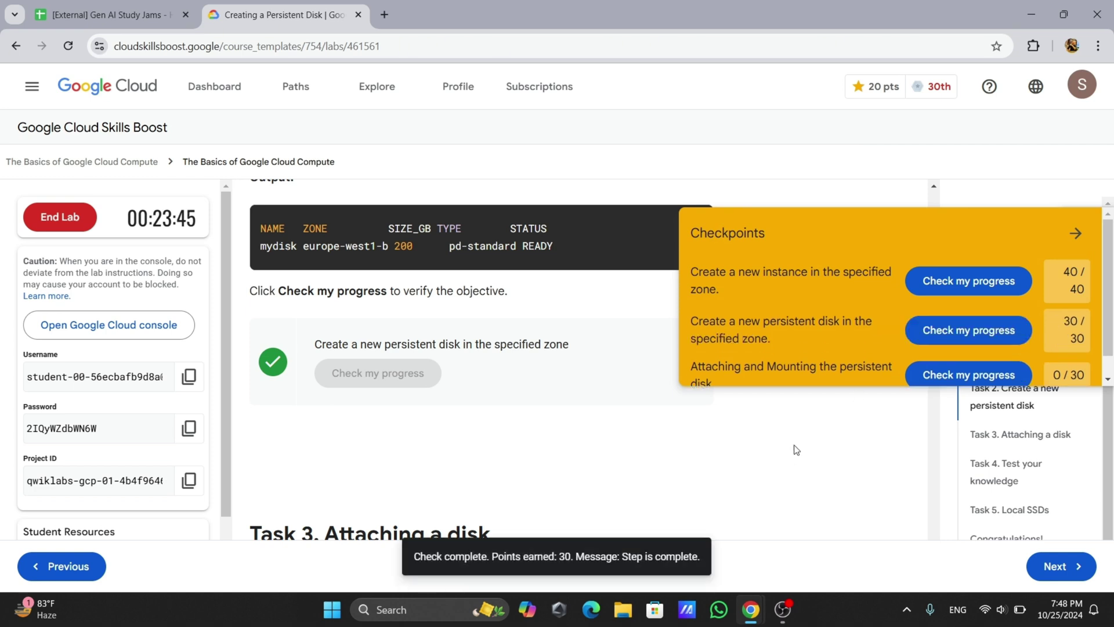
click(789, 360)
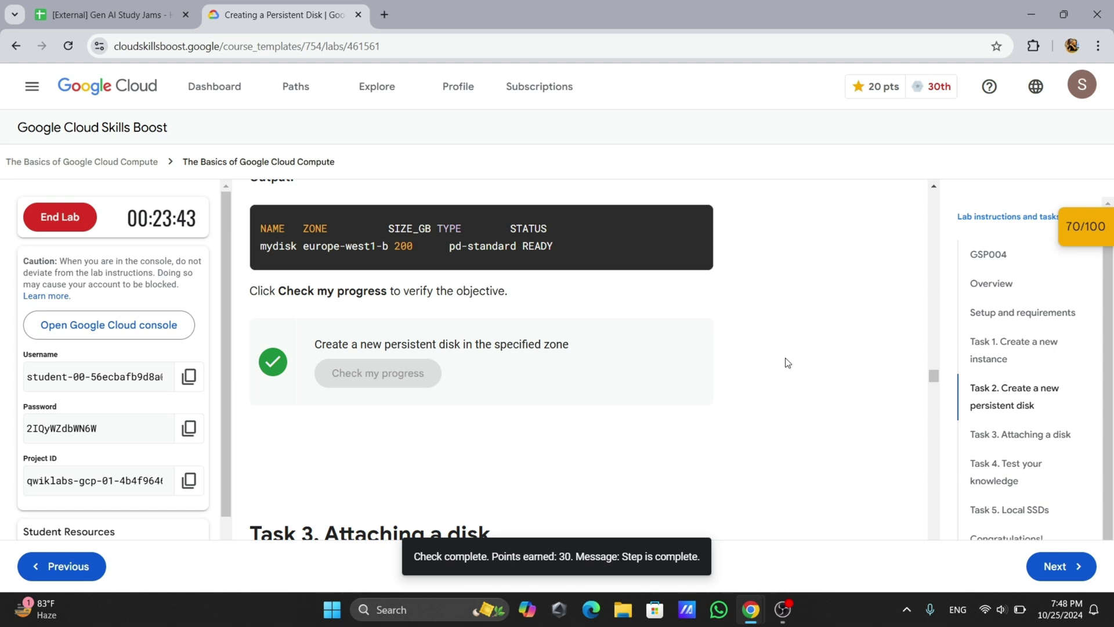
Copy the attach command from Task 3 and run gcloud compute instances attach-disk gcelab --disk mydisk --zone $ZONE in Cloud Shell
scroll(790, 359, down, 5)
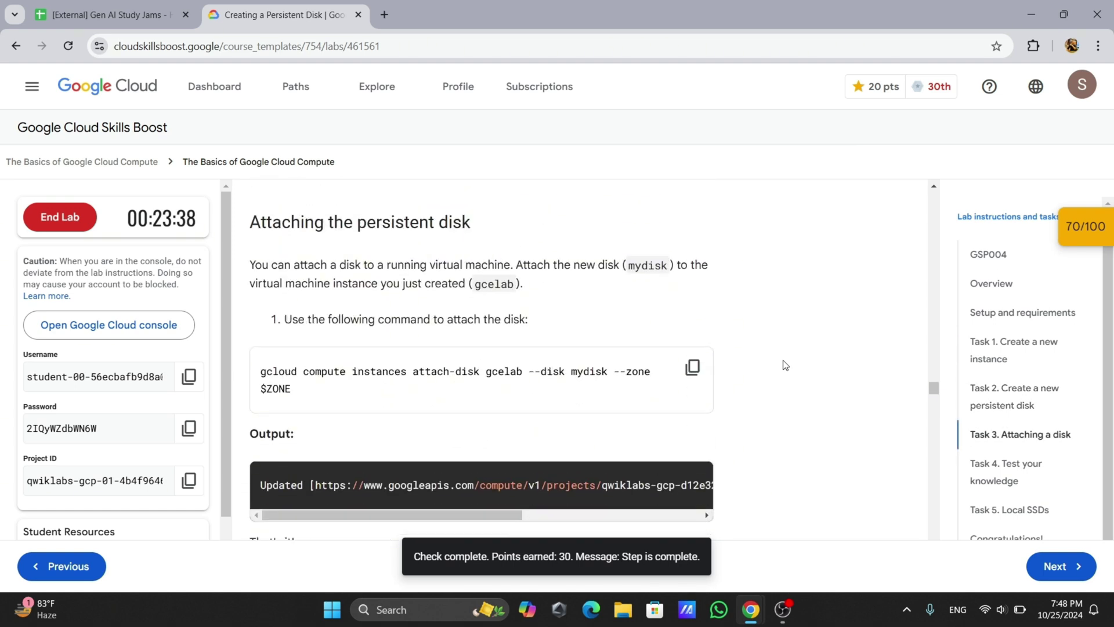
scroll(755, 360, up, 1)
scroll(755, 359, down, 1)
click(693, 382)
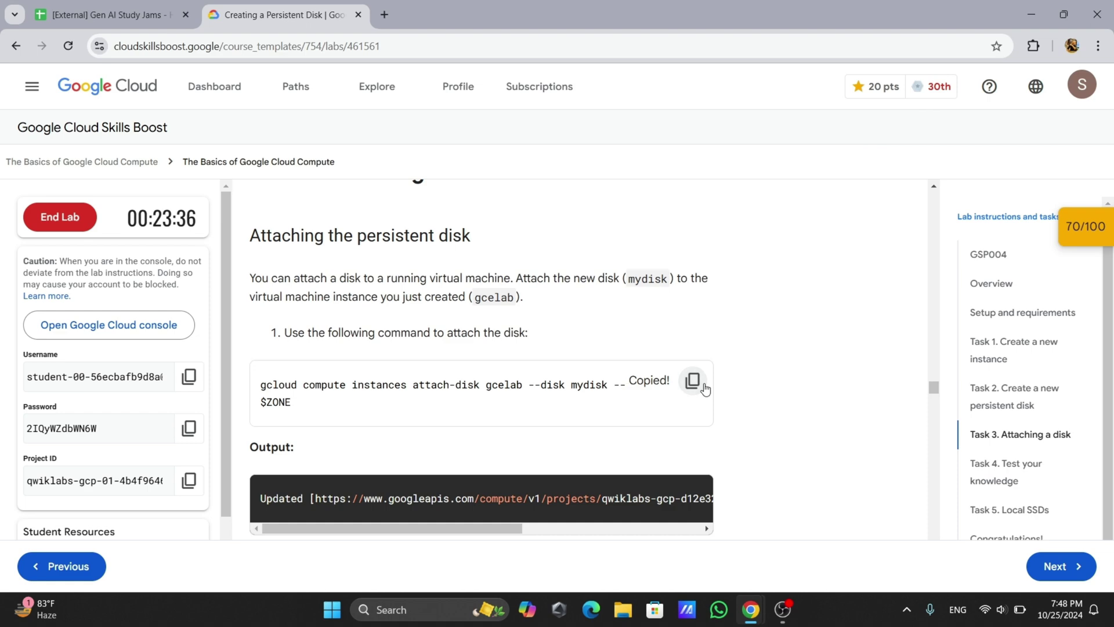
mouse_move(748, 612)
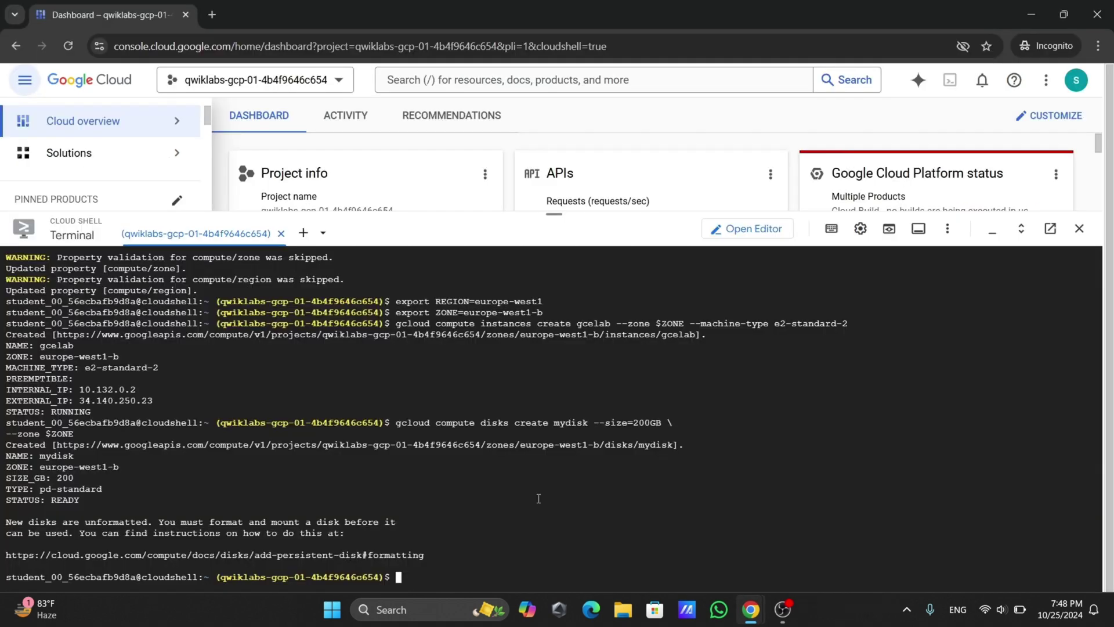
right_click(445, 576)
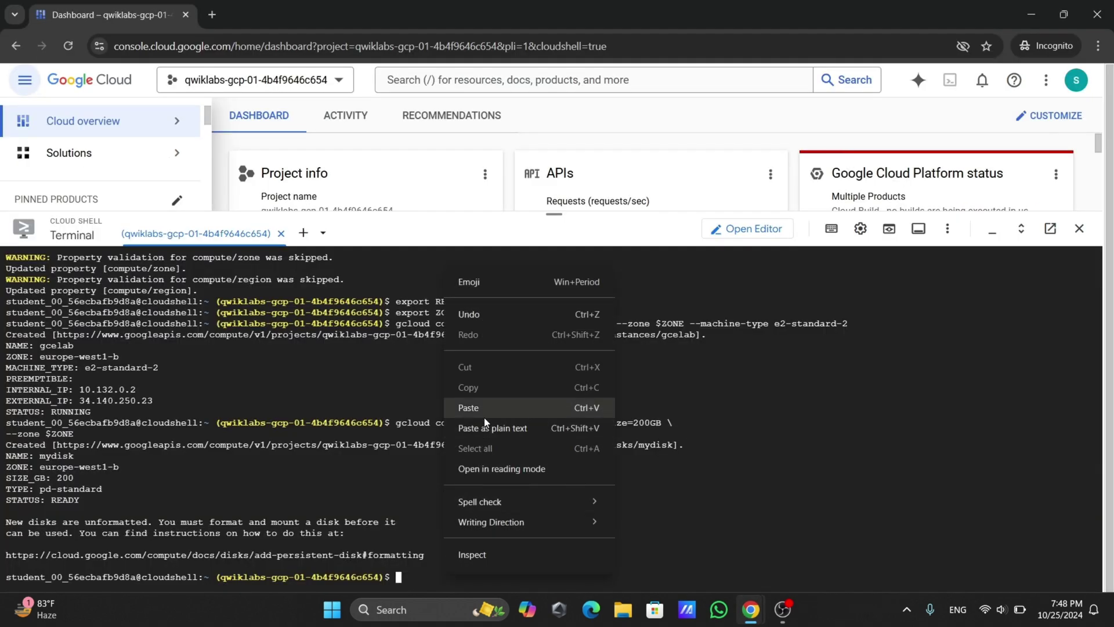
click(465, 405)
key(Return)
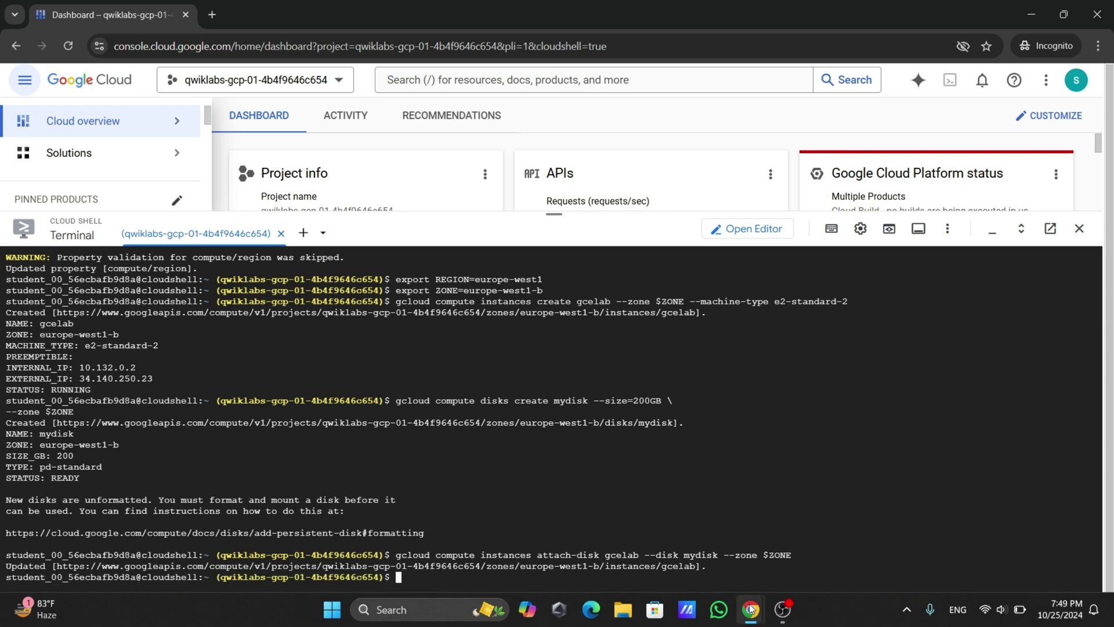
Copy the SSH command from the lab instructions and run gcloud compute ssh gcelab --zone $ZONE in Cloud Shell
mouse_move(750, 608)
click(670, 522)
scroll(488, 468, down, 4)
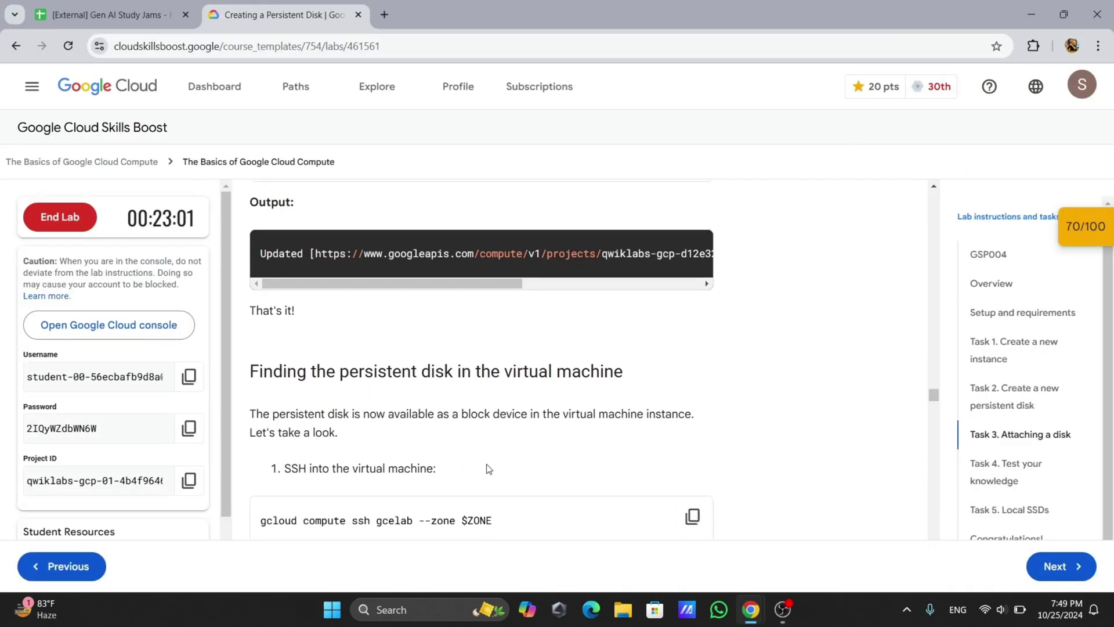
scroll(489, 469, down, 3)
click(692, 326)
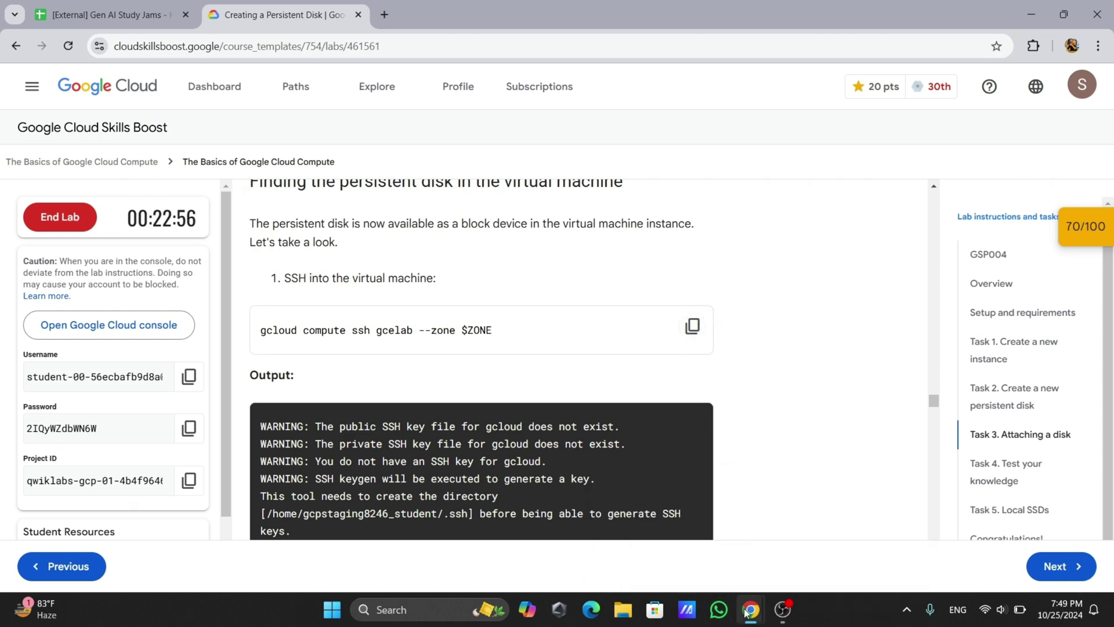
mouse_move(748, 609)
click(836, 540)
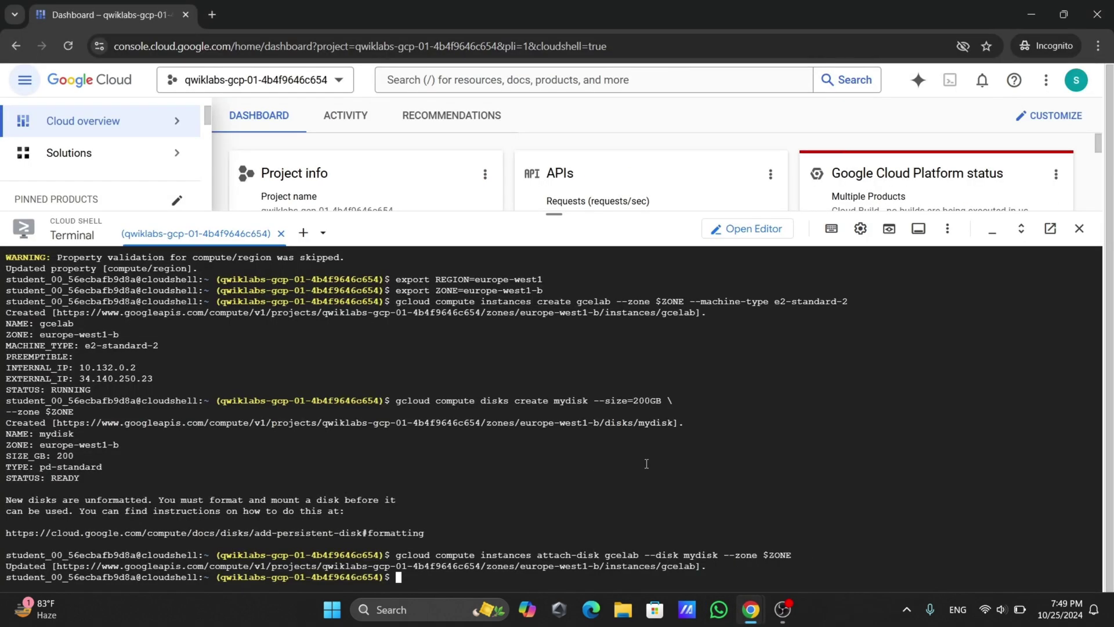
right_click(412, 581)
click(446, 417)
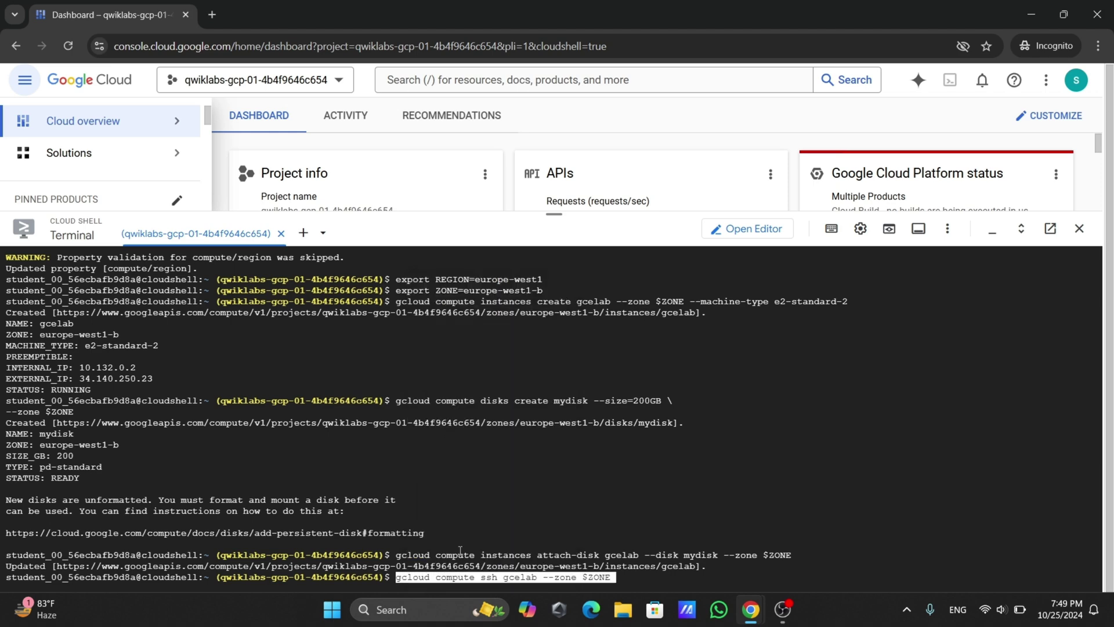
key(Return)
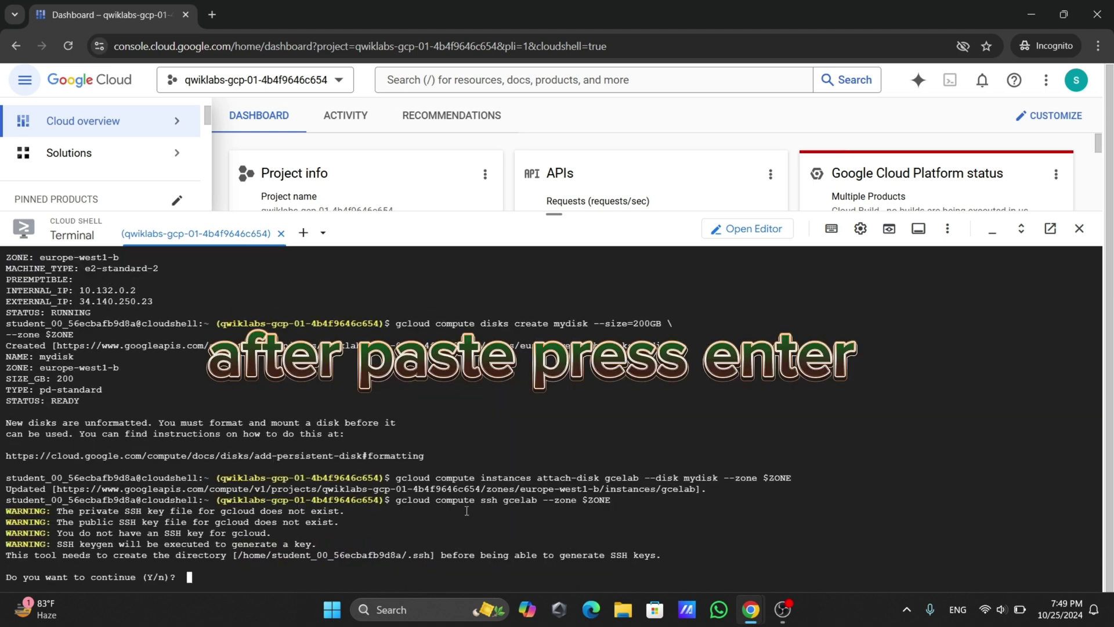
Answer Y to continue generating the SSH key and leave both passphrase prompts empty to connect to gcelab
text(Y)
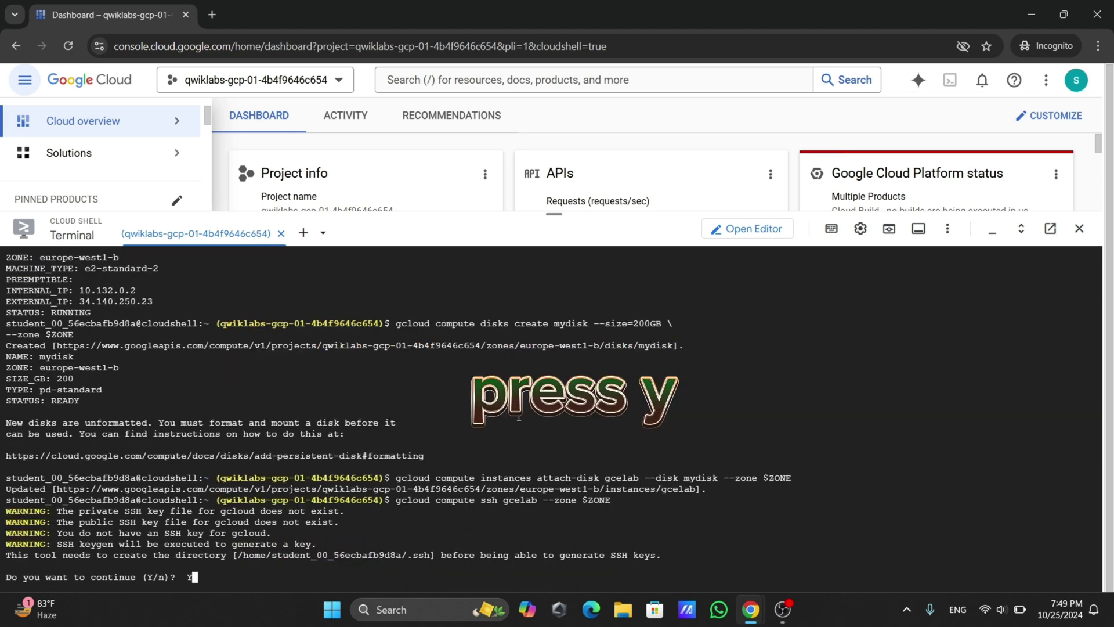
key(Return)
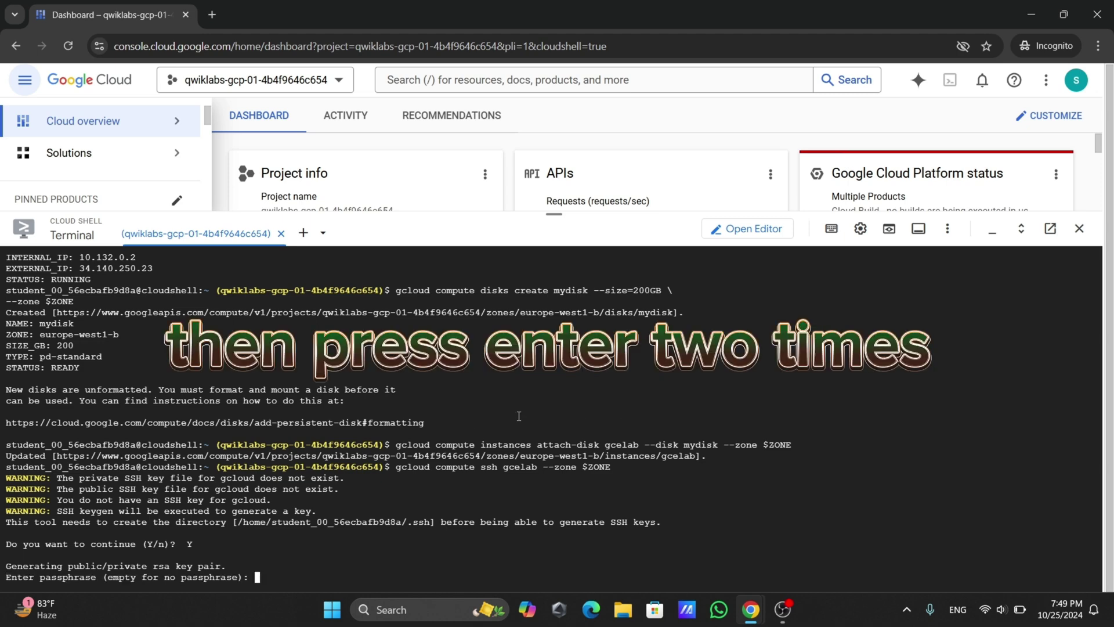
key(Return)
key(Return)
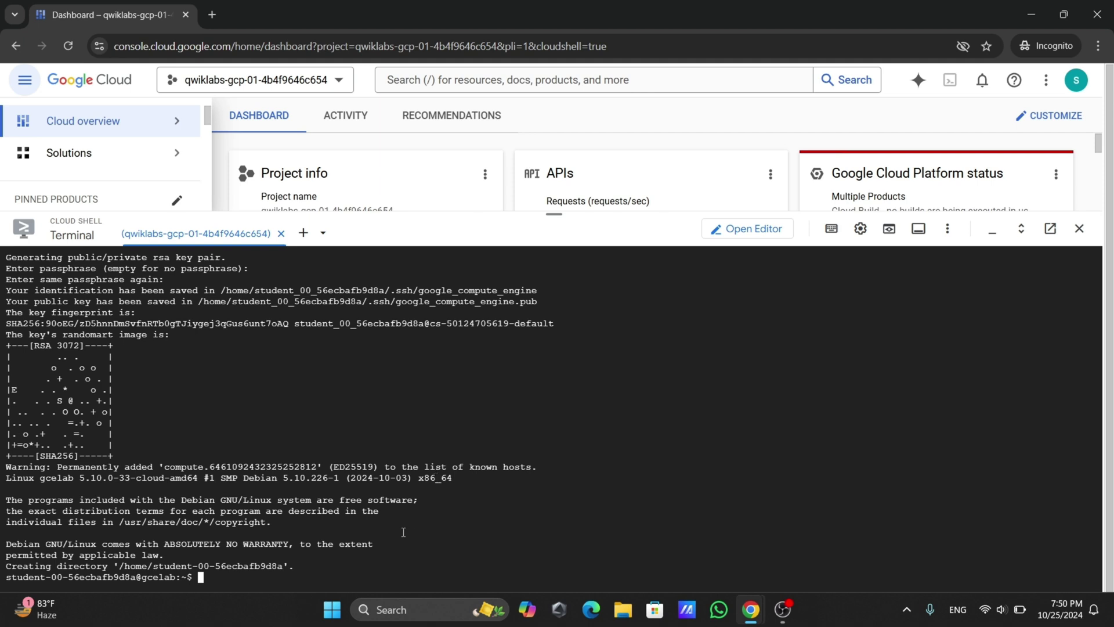
Copy the disk device listing command from the lab instructions and run ls -l /dev/disk/by-id/ in the gcelab SSH session
mouse_move(748, 609)
click(638, 522)
scroll(558, 407, down, 5)
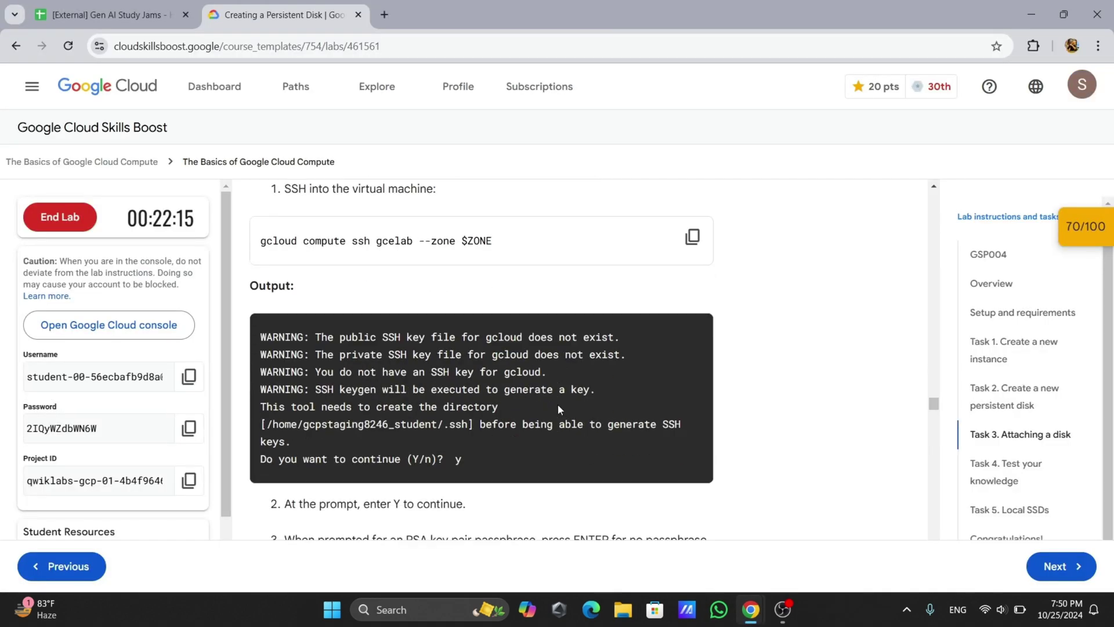
scroll(558, 404, down, 10)
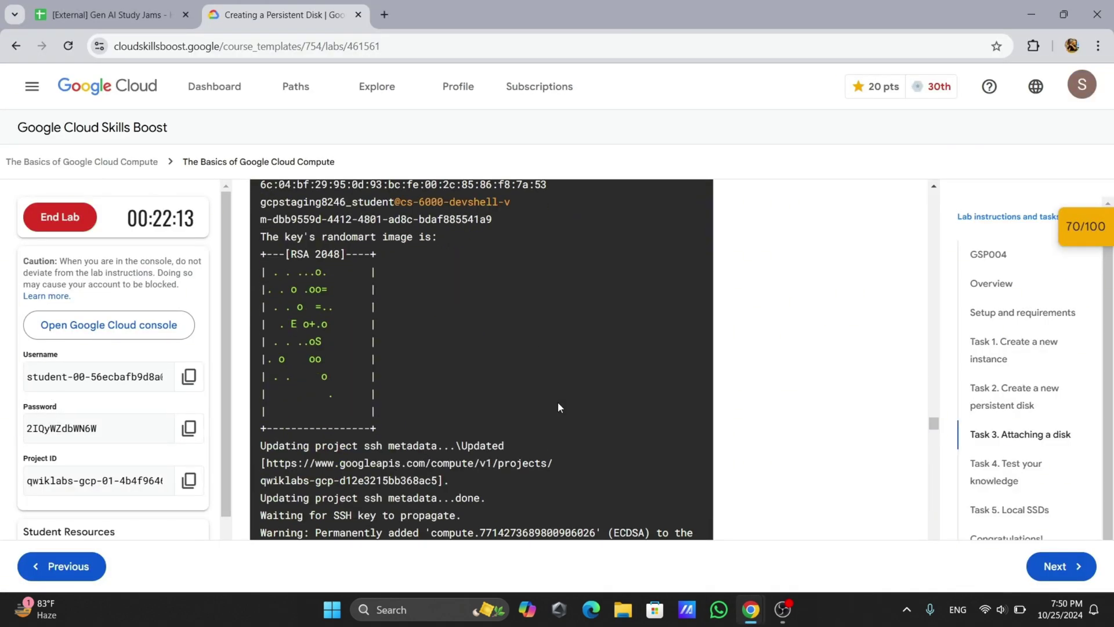
scroll(558, 402, down, 1)
click(692, 329)
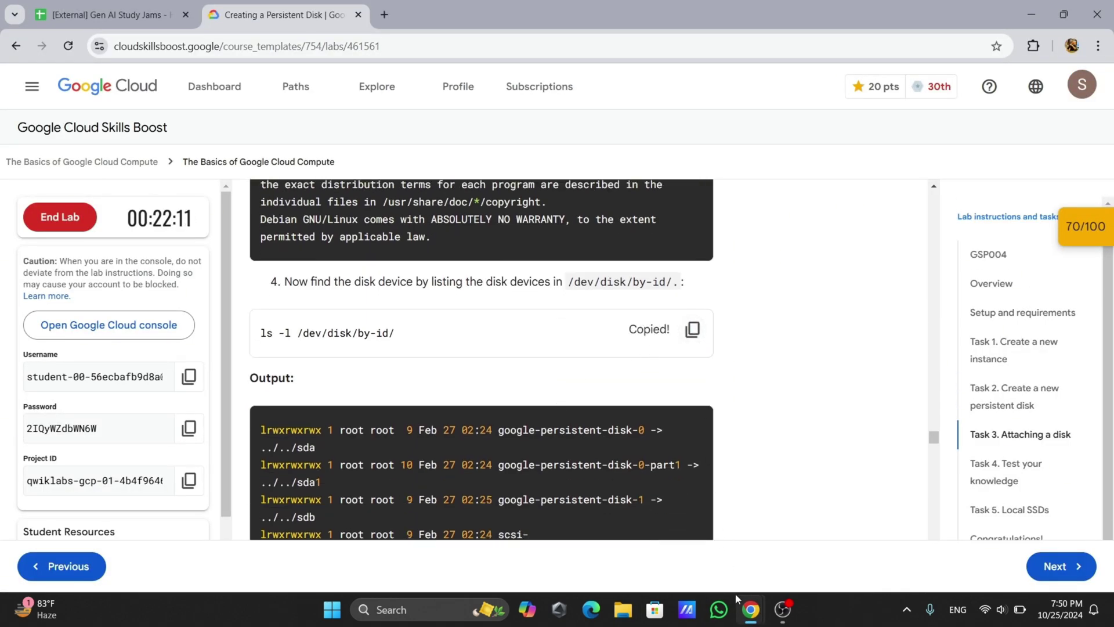
mouse_move(748, 606)
click(760, 522)
right_click(202, 558)
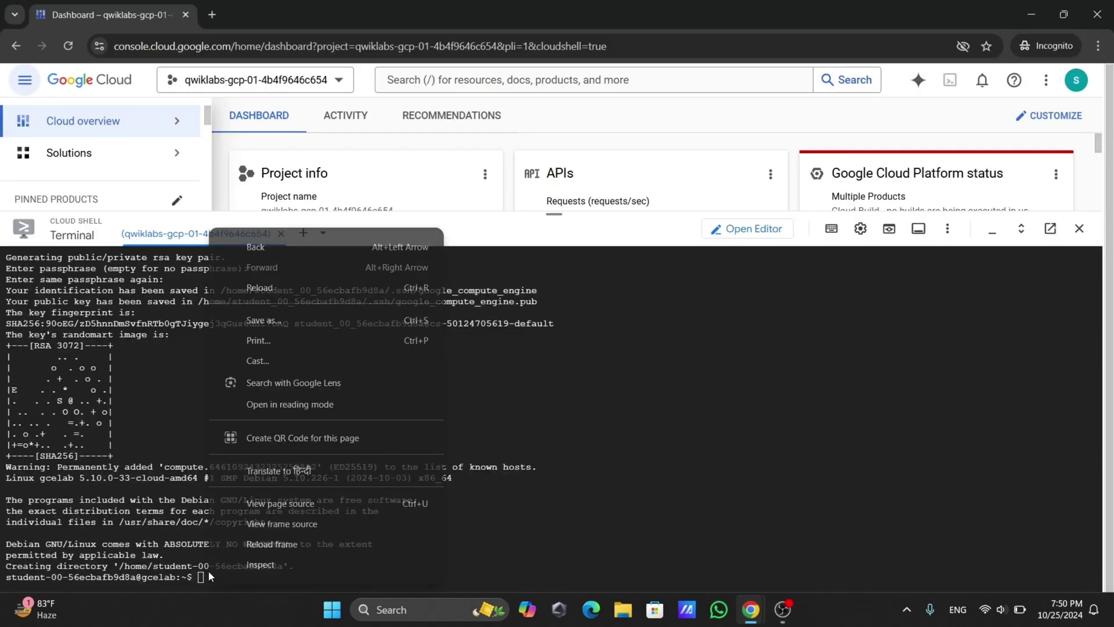
click(201, 577)
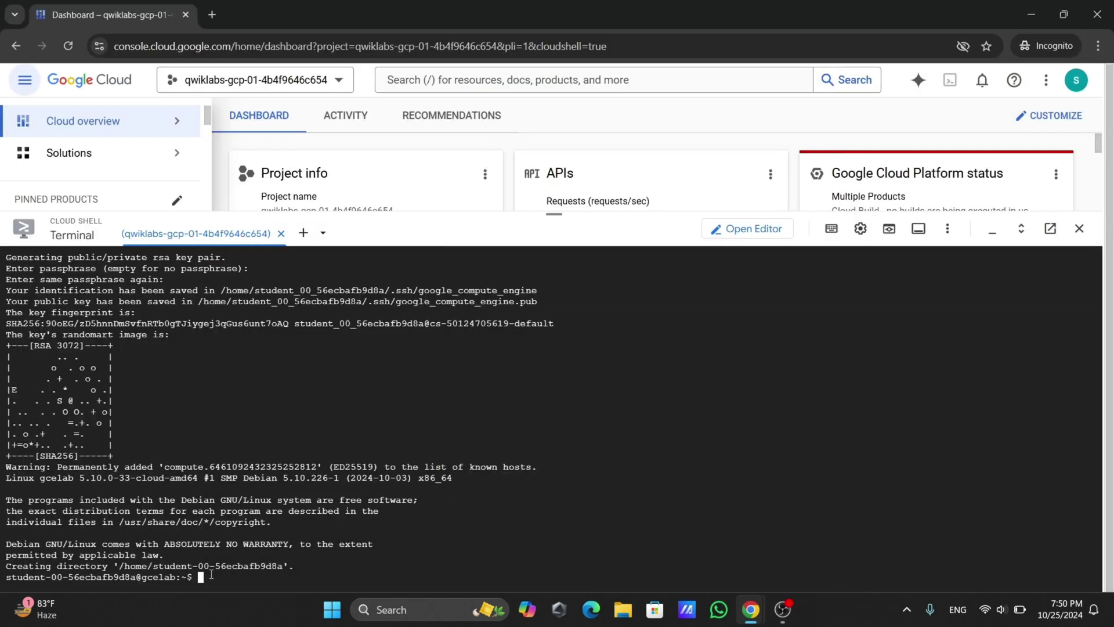
right_click(212, 574)
click(281, 427)
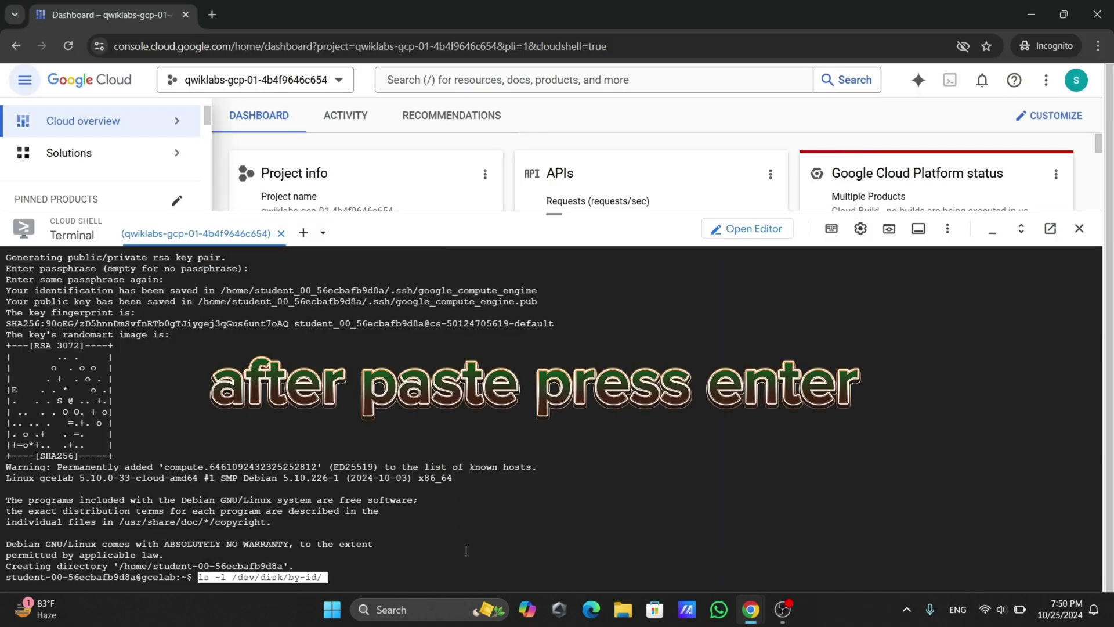
key(Return)
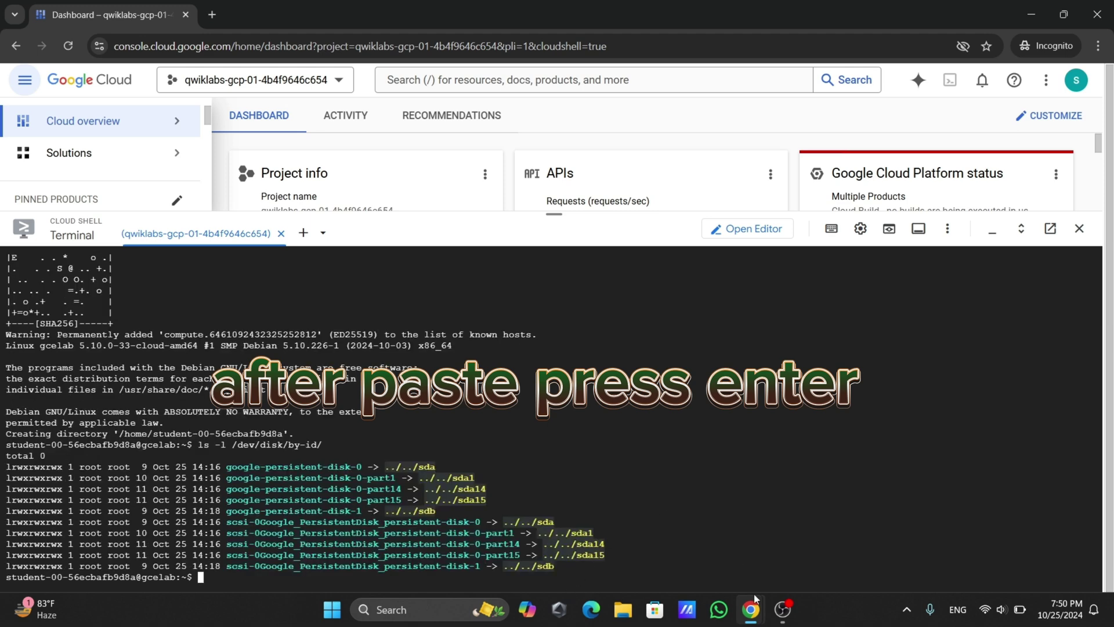
Copy the mount point command from the lab instructions and run sudo mkdir /mnt/mydisk in the gcelab SSH session
mouse_move(752, 606)
click(671, 419)
scroll(673, 416, down, 2)
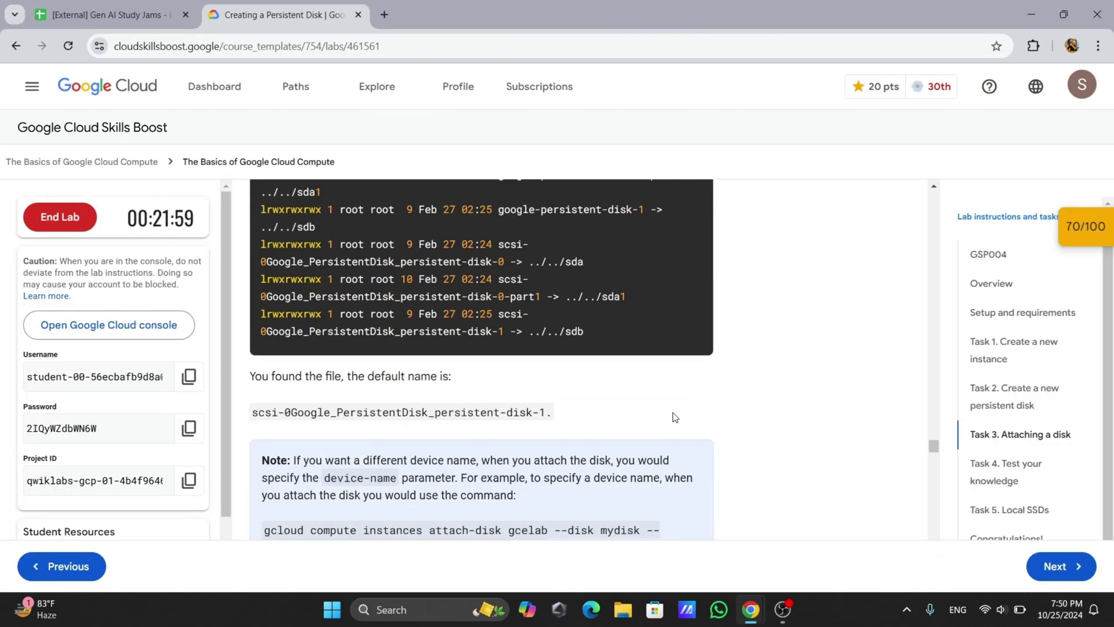
scroll(674, 417, down, 6)
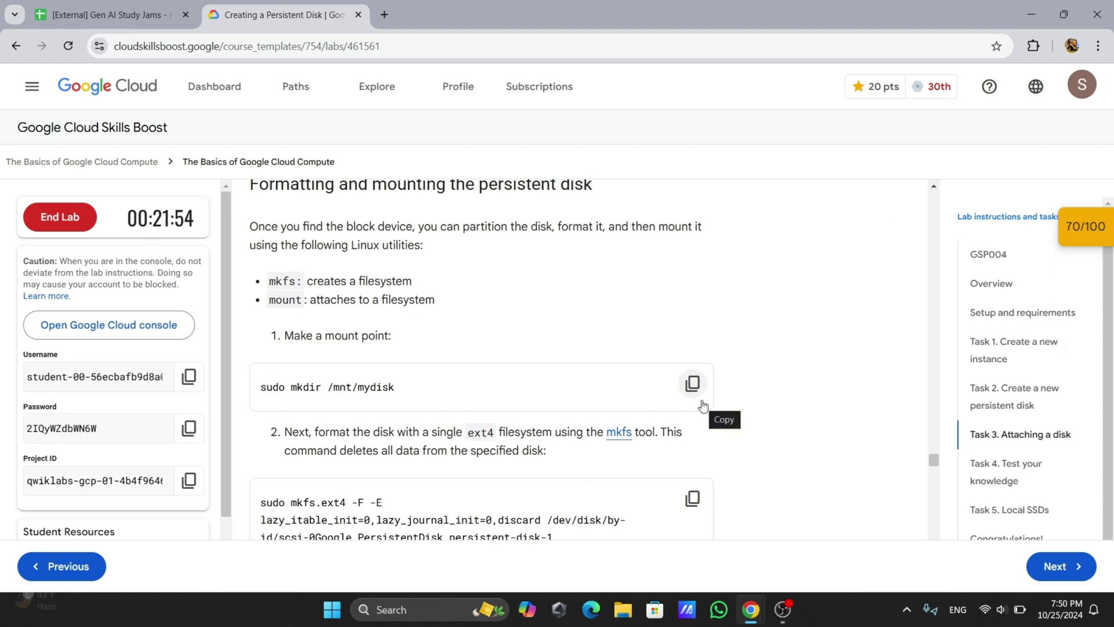
scroll(692, 374, up, 4)
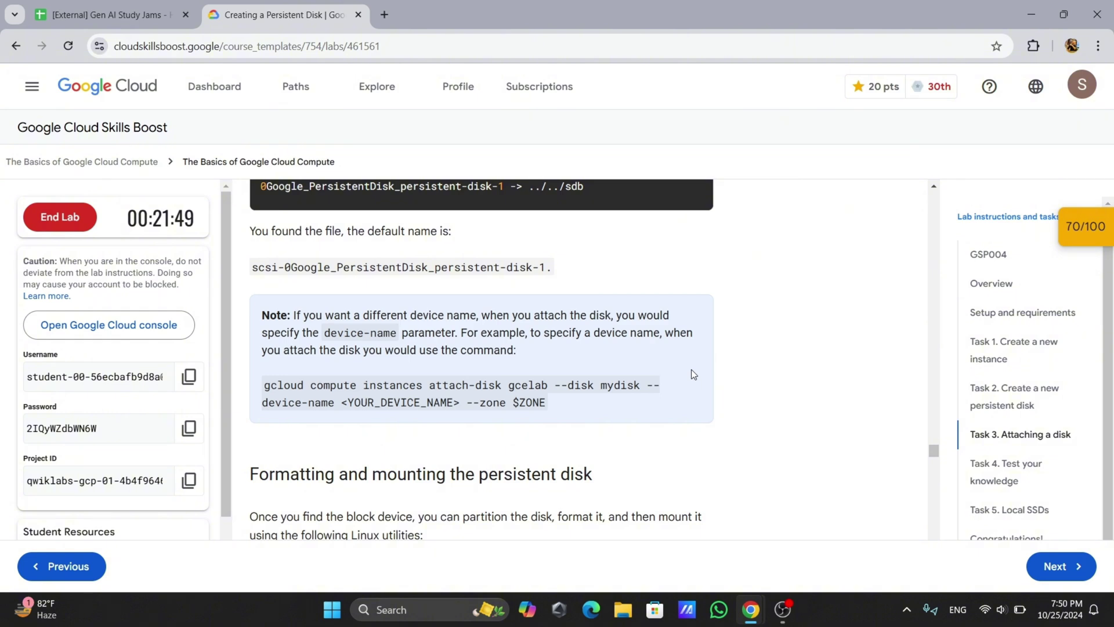
scroll(691, 369, down, 5)
click(690, 323)
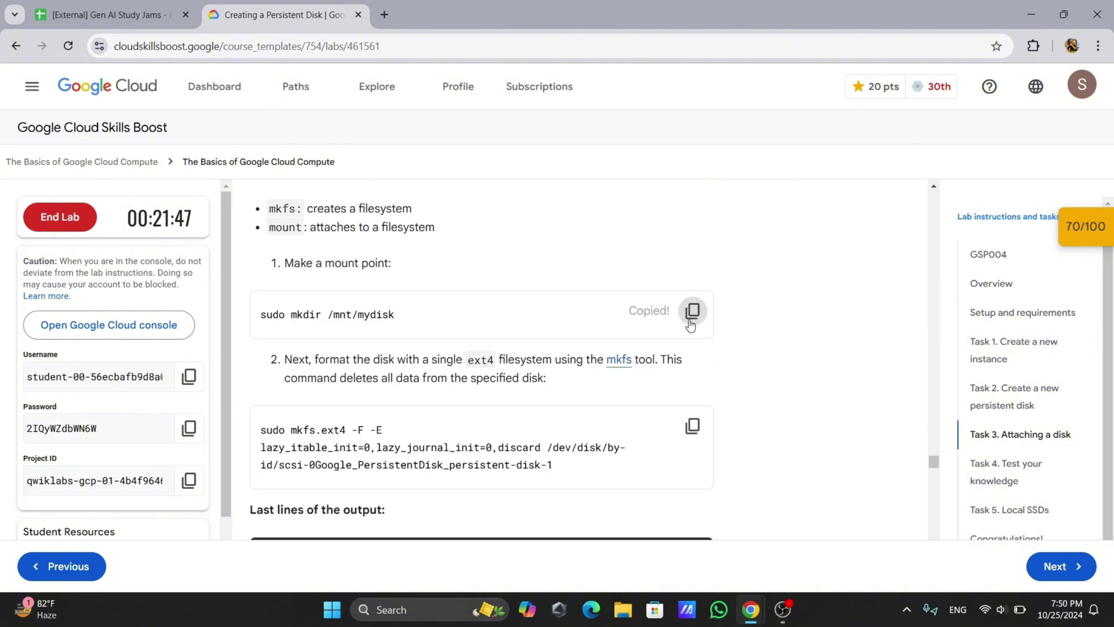
mouse_move(754, 606)
click(783, 541)
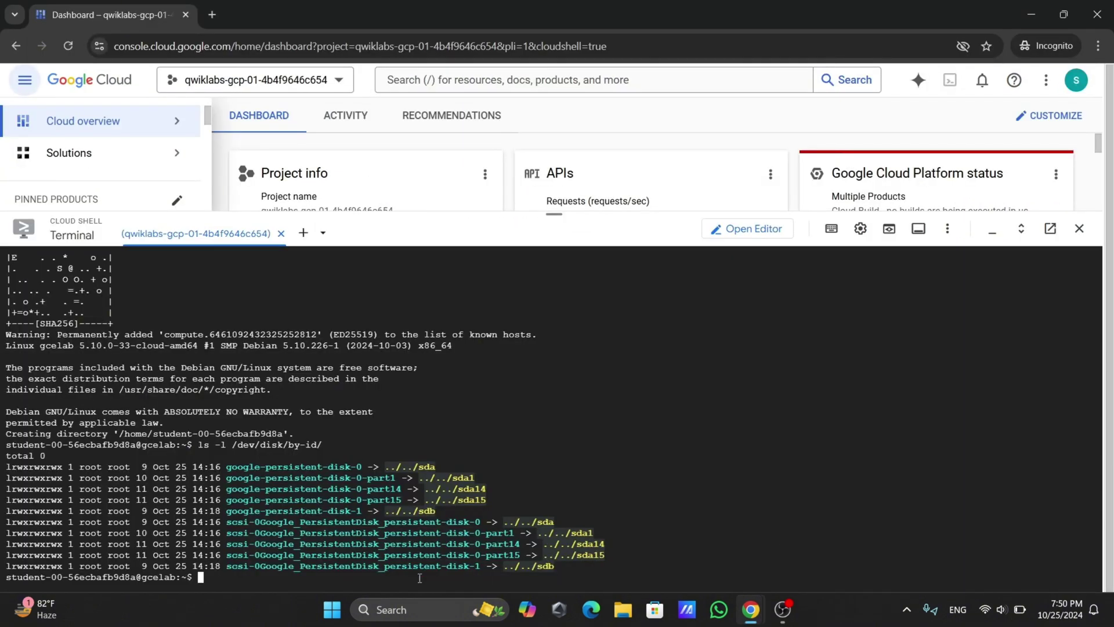
right_click(216, 576)
click(244, 409)
key(Return)
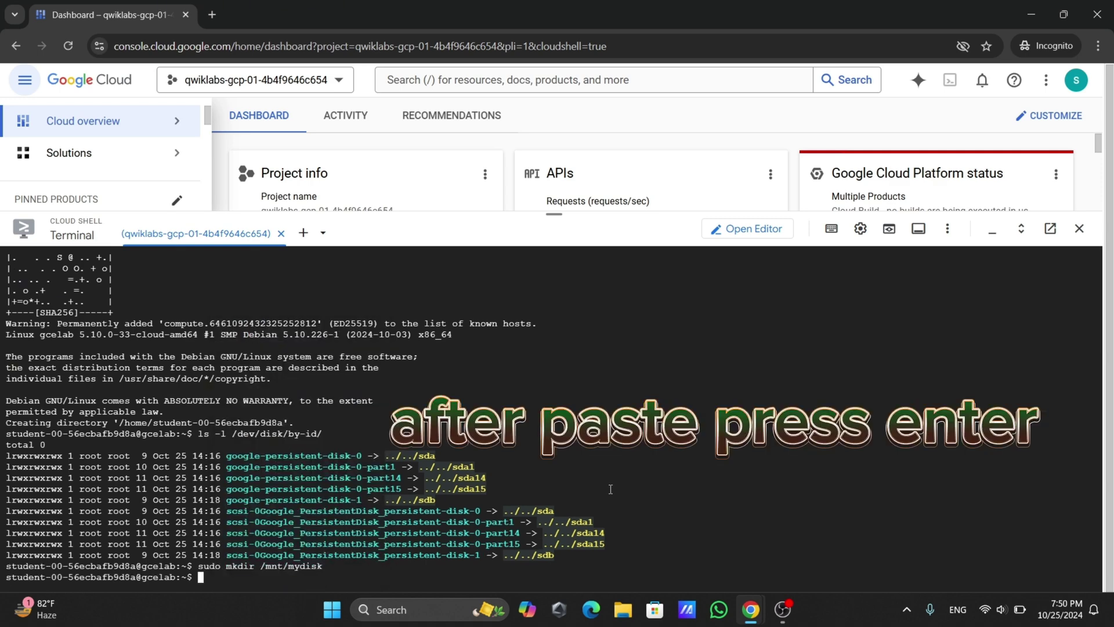
Copy the lab's format command and run sudo mkfs.ext4 -F -E lazy_itable_init=0,lazy_journal_init=0,discard /dev/disk/by-id/scsi-0Google_PersistentDisk_persistent-disk-1 on gcelab
mouse_move(740, 621)
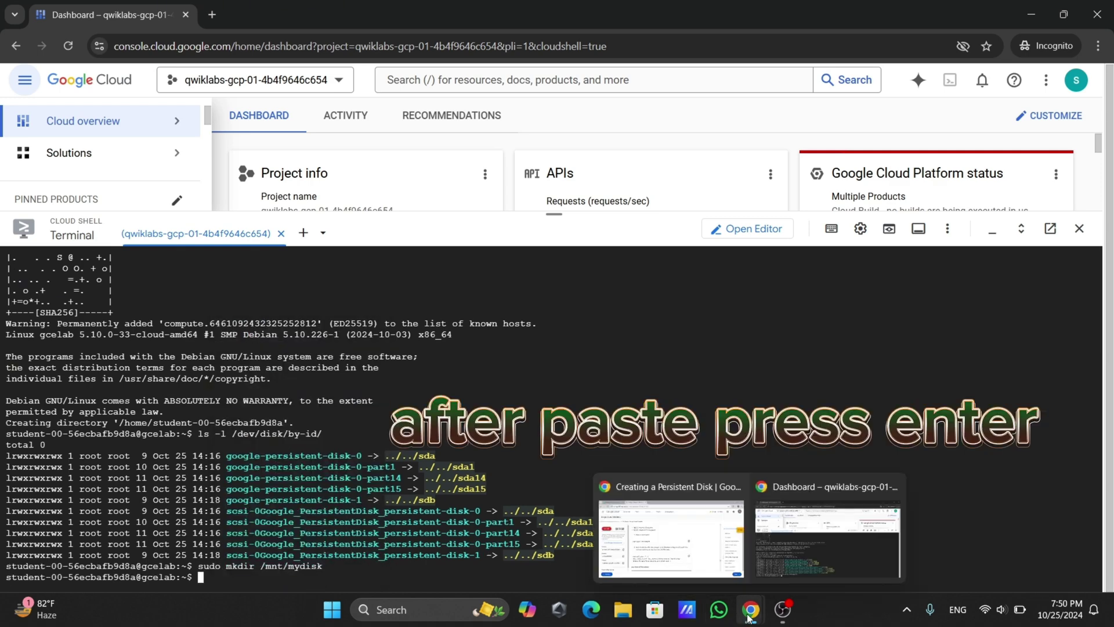
click(632, 557)
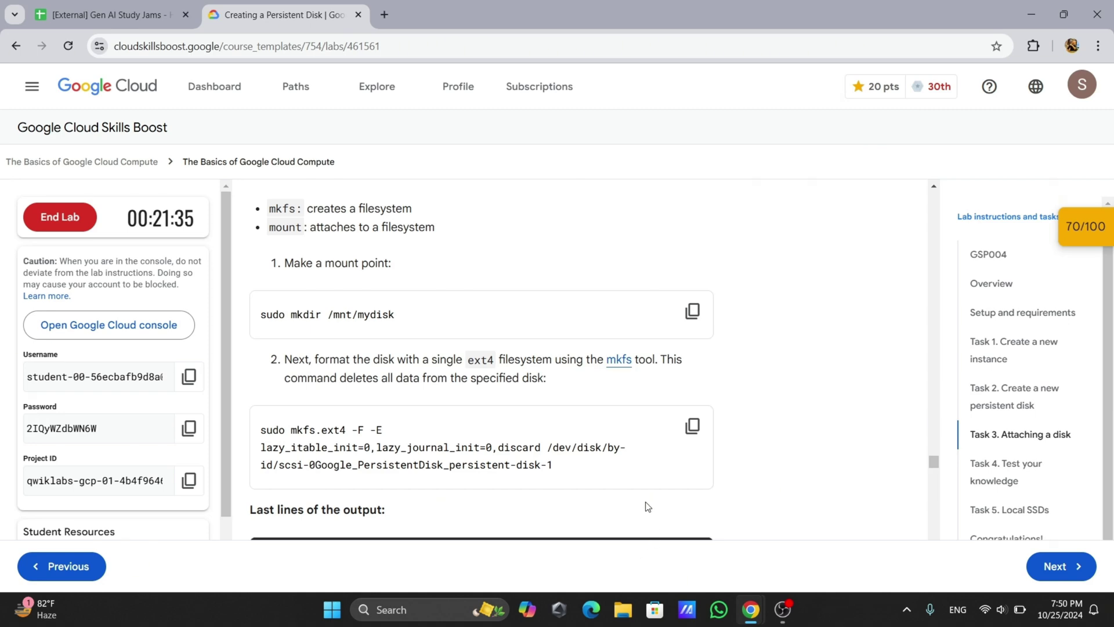
click(692, 426)
mouse_move(767, 595)
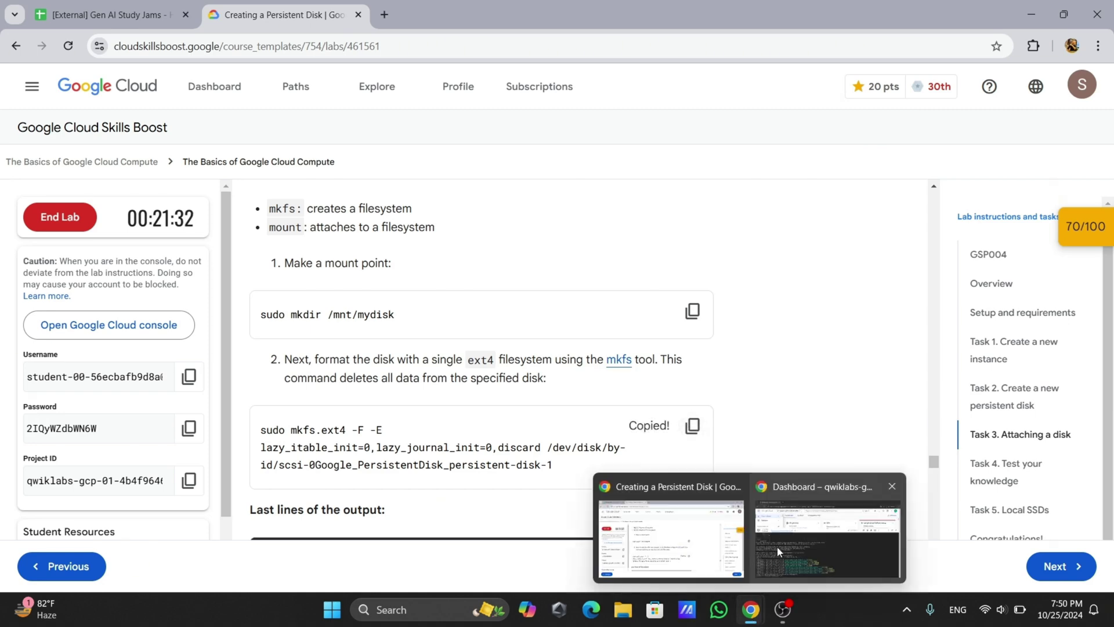
click(778, 546)
right_click(214, 581)
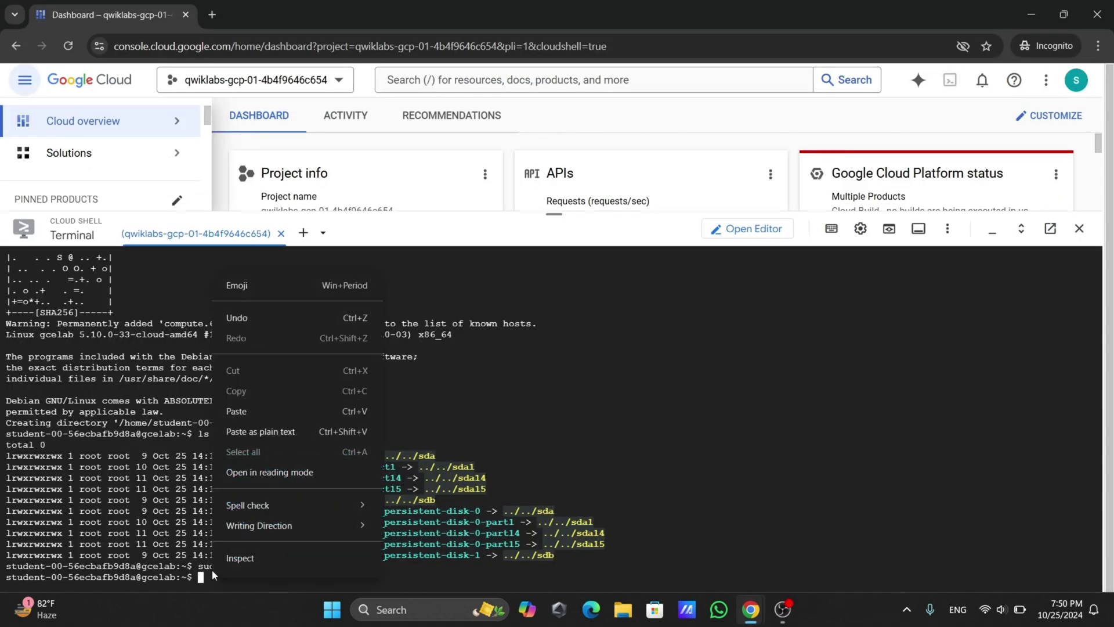
click(232, 410)
key(Return)
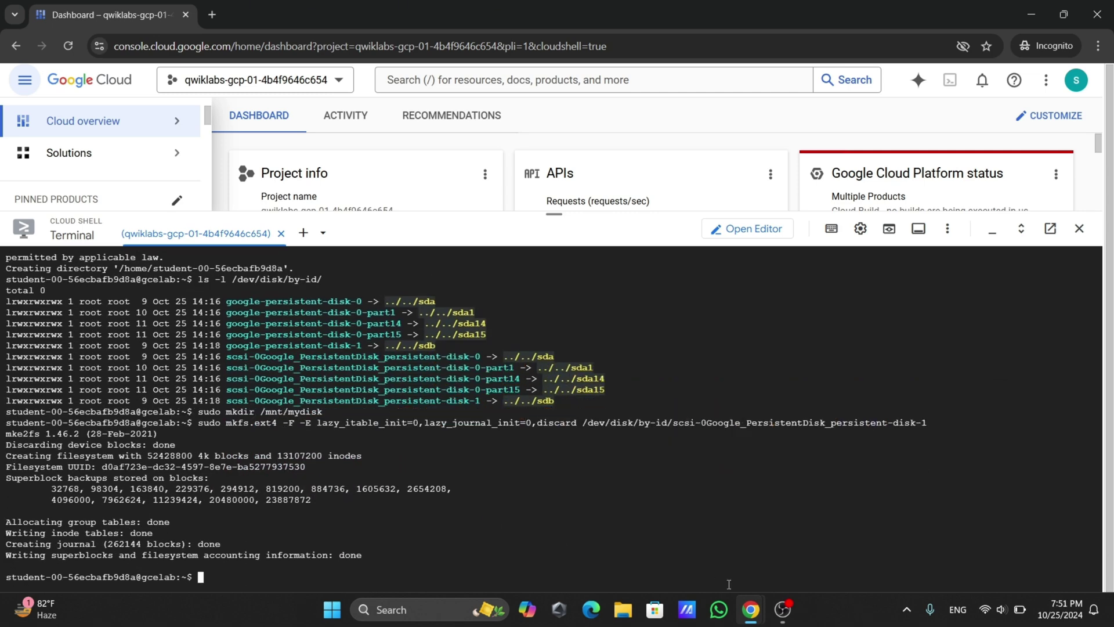
Copy the lab's mount command and run sudo mount -o discard,defaults /dev/disk/by-id/scsi-0Google_PersistentDisk_persistent-disk-1 /mnt/mydisk on gcelab
mouse_move(750, 610)
click(649, 534)
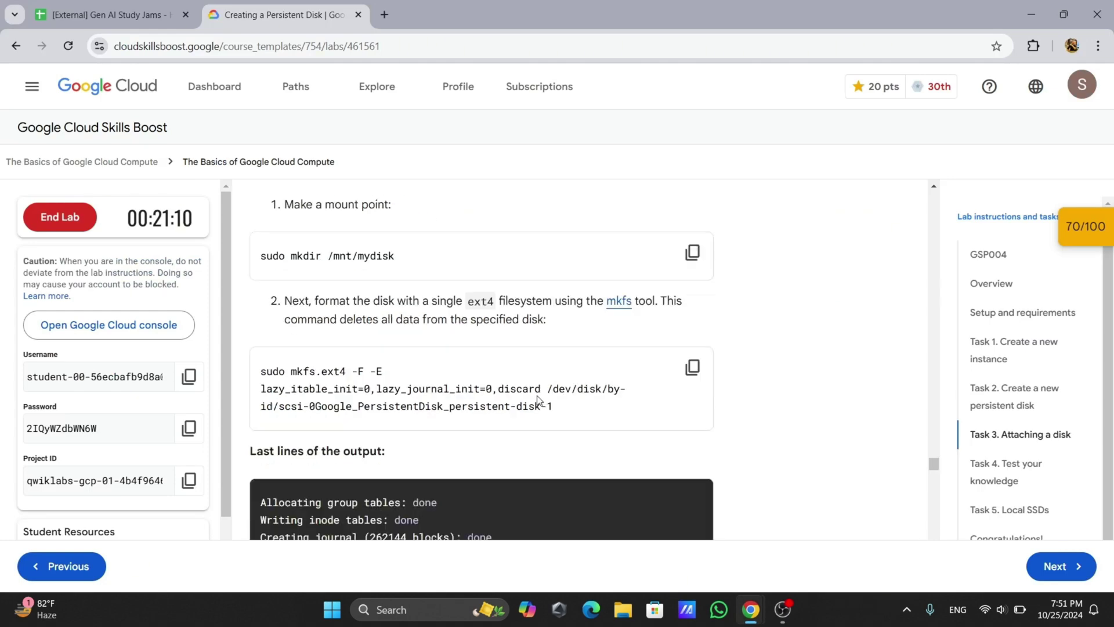
scroll(537, 396, down, 4)
scroll(538, 397, up, 3)
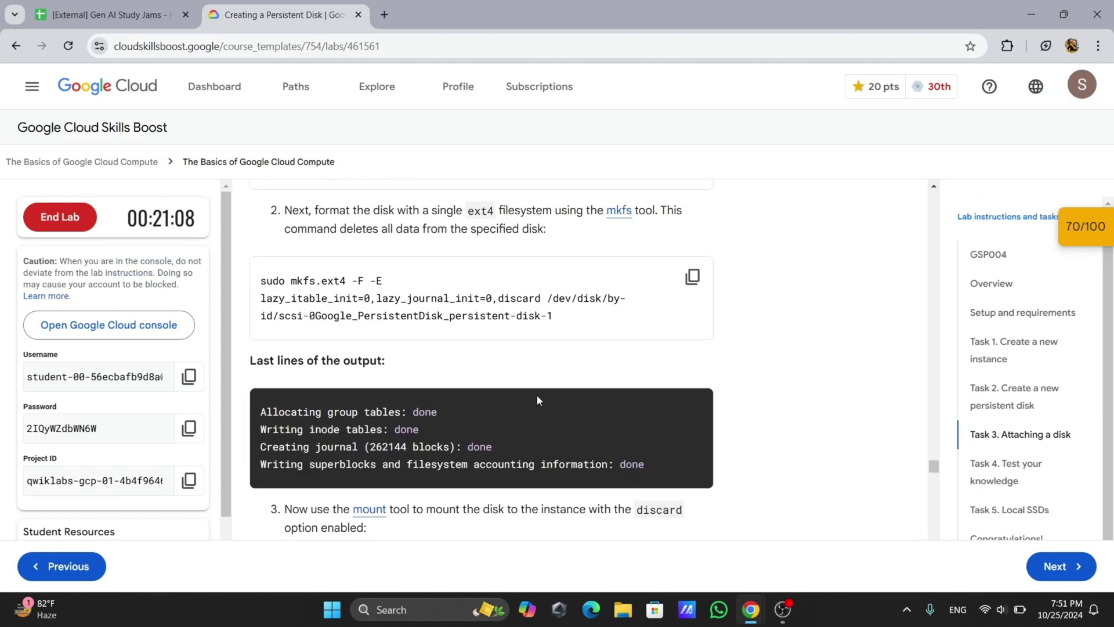
scroll(537, 398, down, 2)
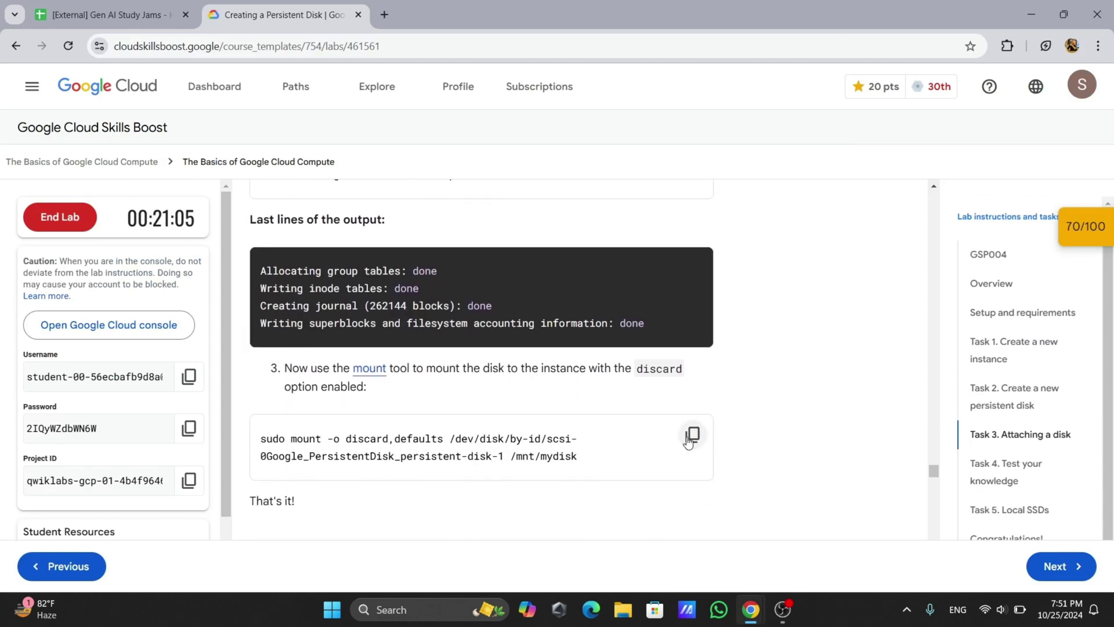
click(690, 436)
scroll(735, 410, up, 2)
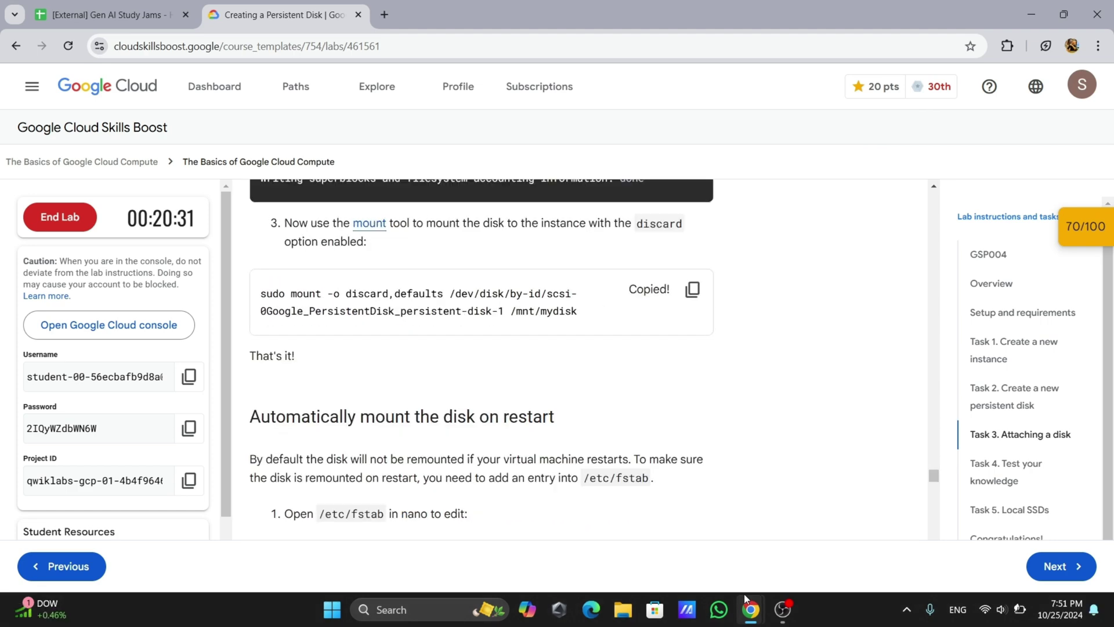
mouse_move(754, 606)
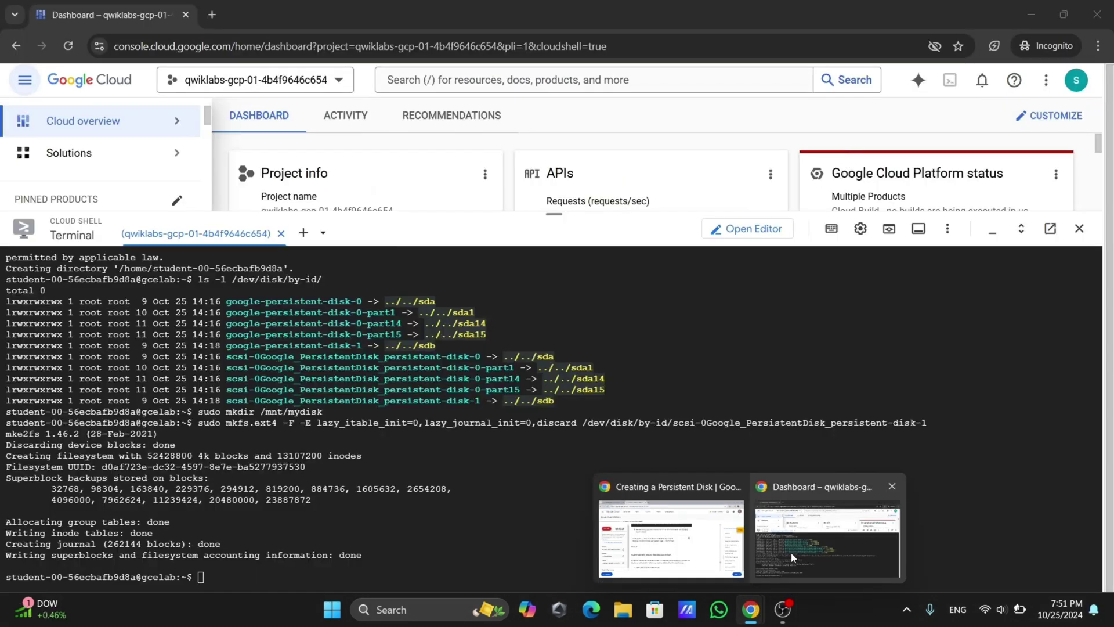
click(791, 552)
right_click(223, 568)
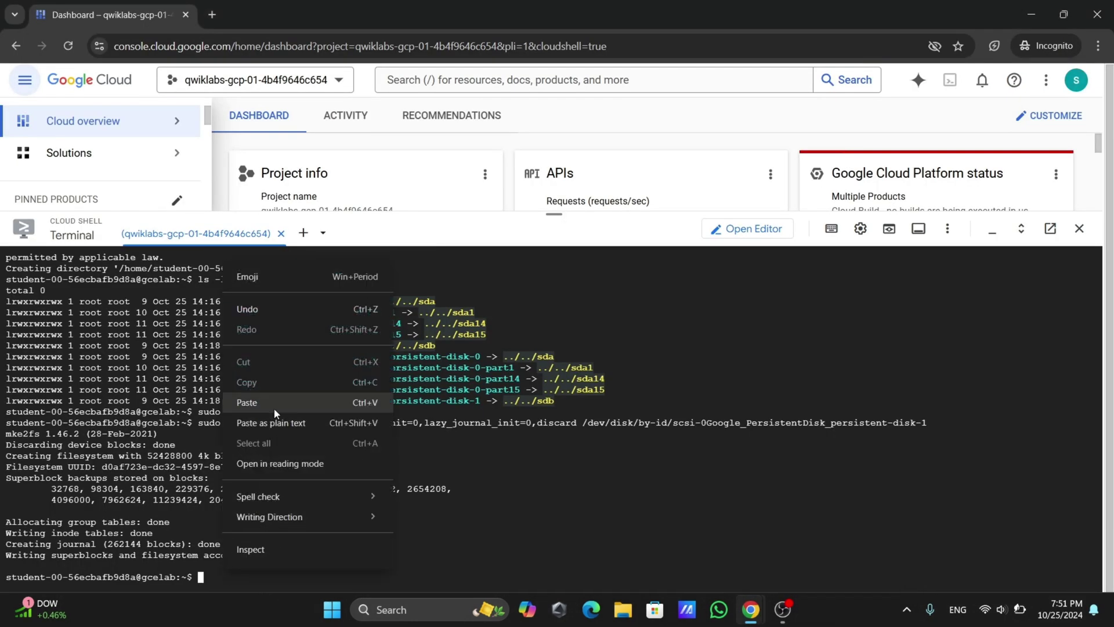
click(249, 398)
key(Return)
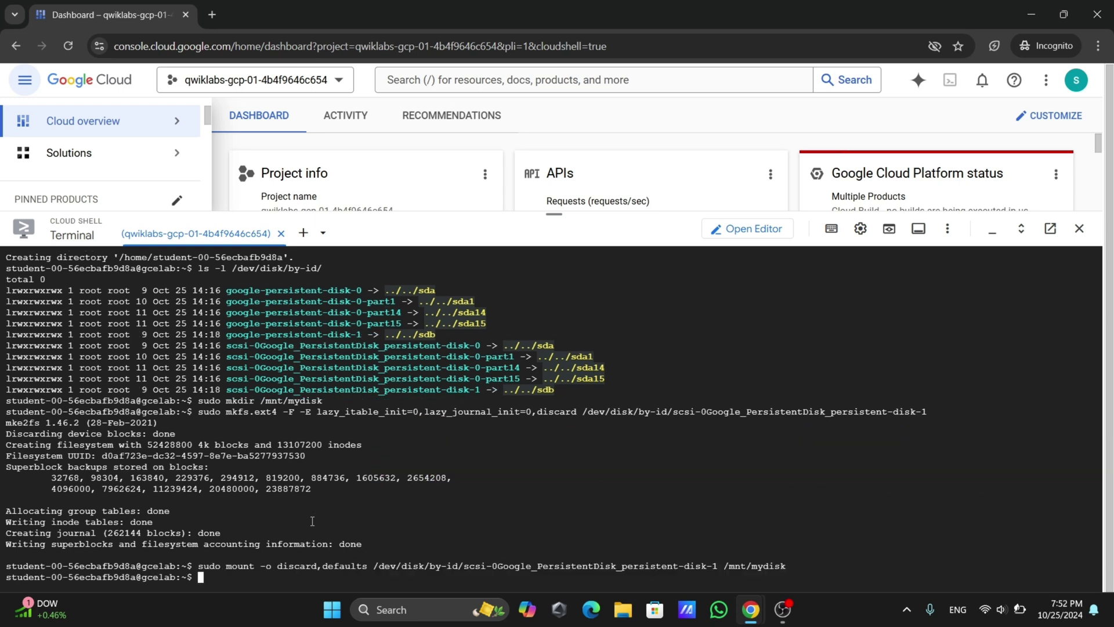
Copy the lab's fstab editing command and run sudo nano /etc/fstab in the gcelab SSH session
mouse_move(750, 608)
click(704, 545)
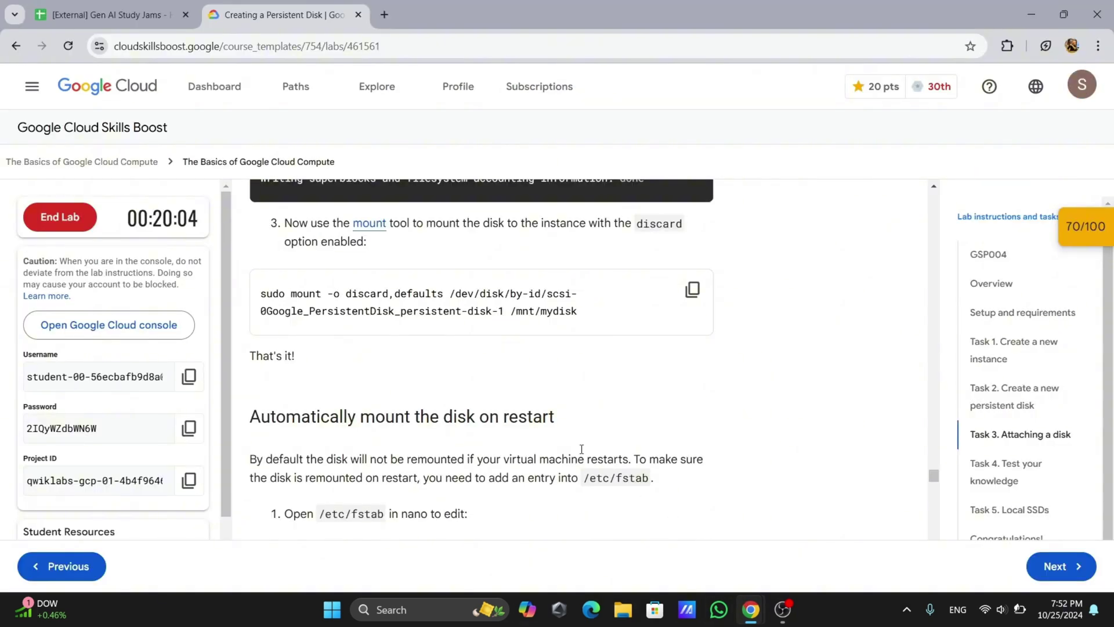
scroll(540, 424, down, 4)
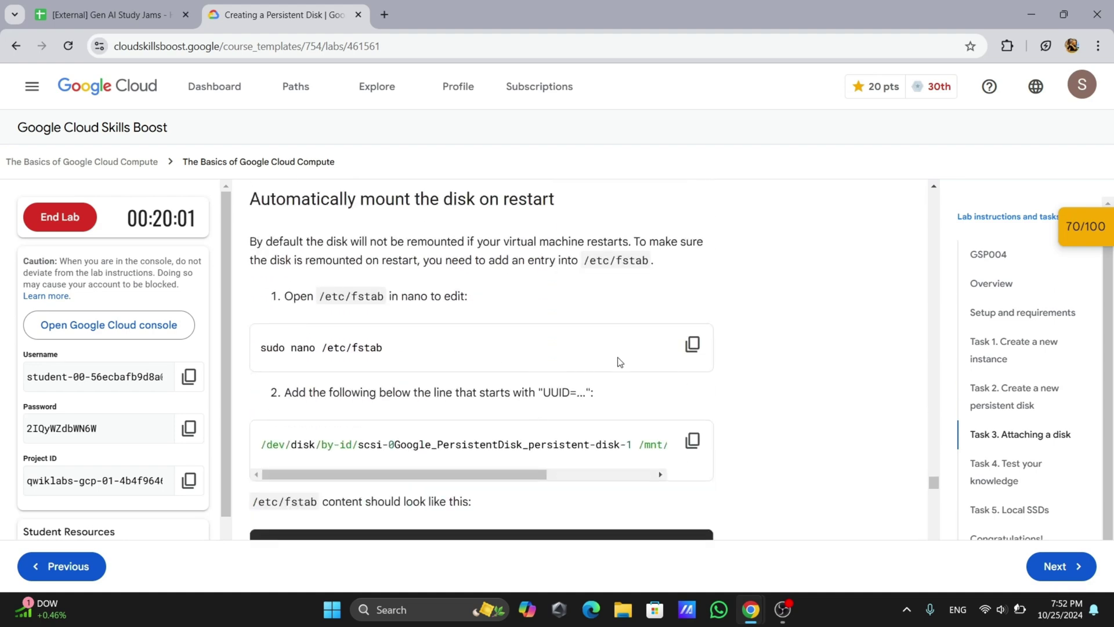
click(692, 343)
mouse_move(750, 608)
click(824, 522)
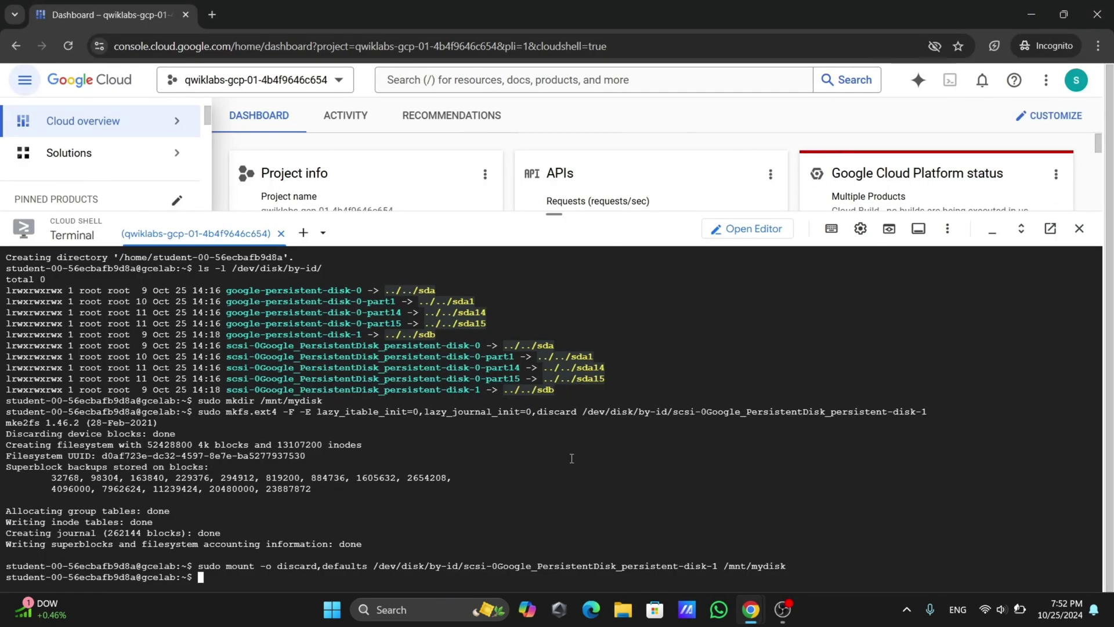
right_click(211, 577)
click(260, 413)
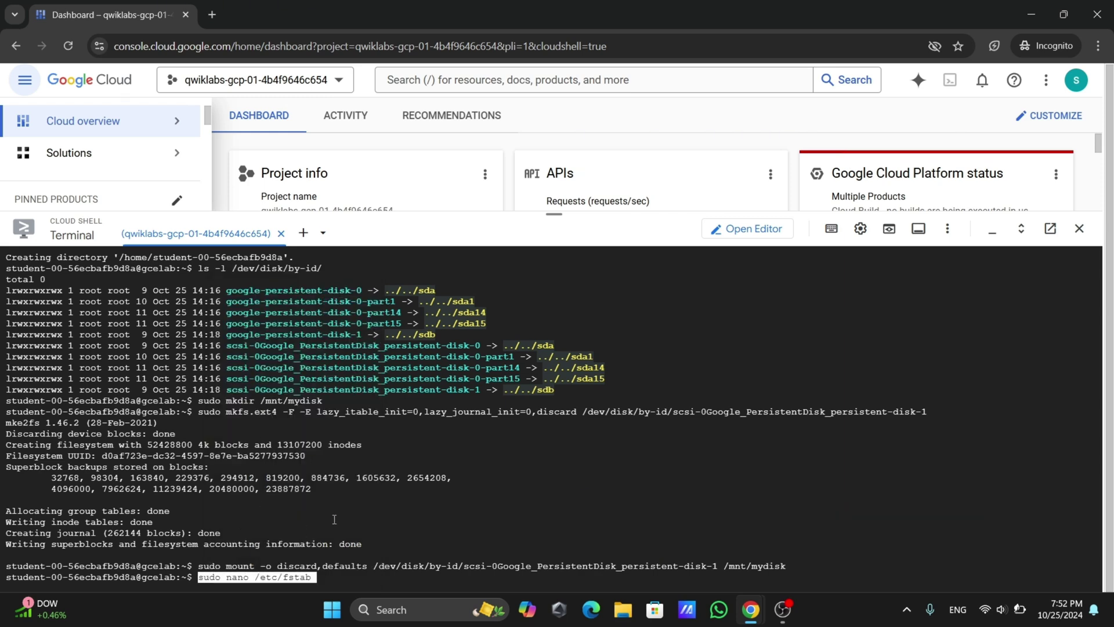
key(Return)
Copy the lab's fstab entry and add /dev/disk/by-id/scsi-0Google_PersistentDisk_persistent-disk-1 /mnt/mydisk ext4 defaults 1 1 below the UUID lines in /etc/fstab
mouse_move(751, 609)
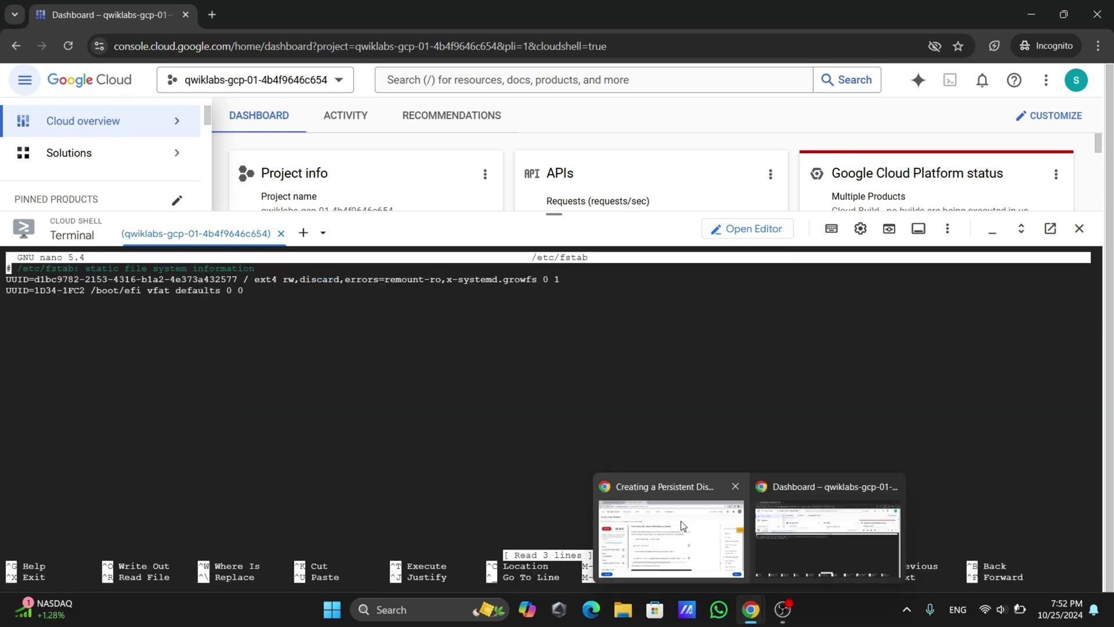
click(681, 520)
scroll(573, 458, down, 1)
click(692, 367)
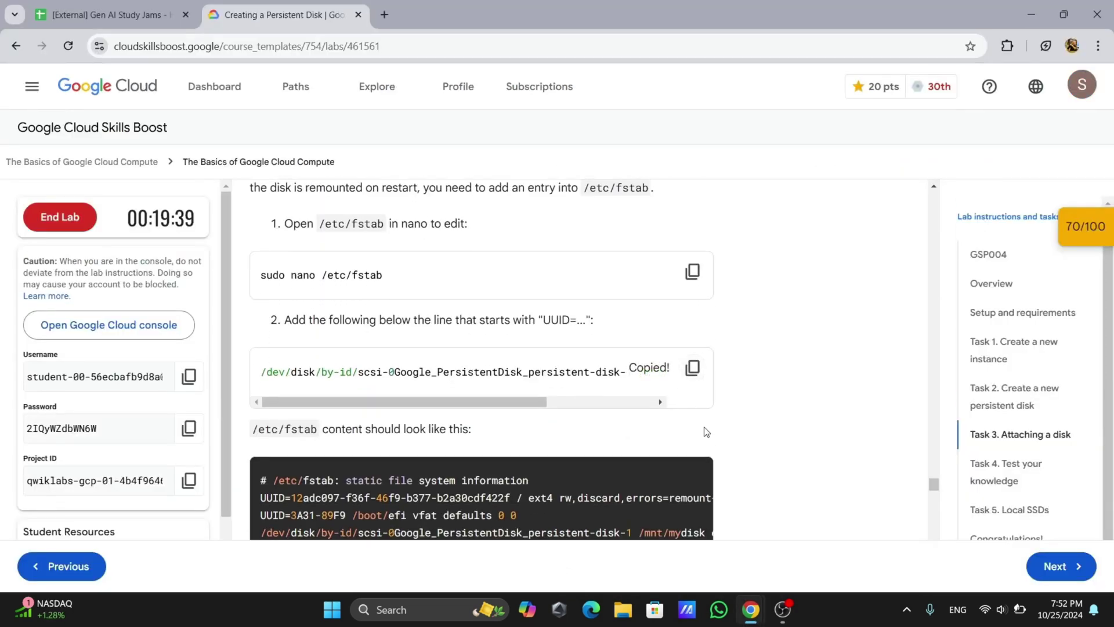
click(826, 540)
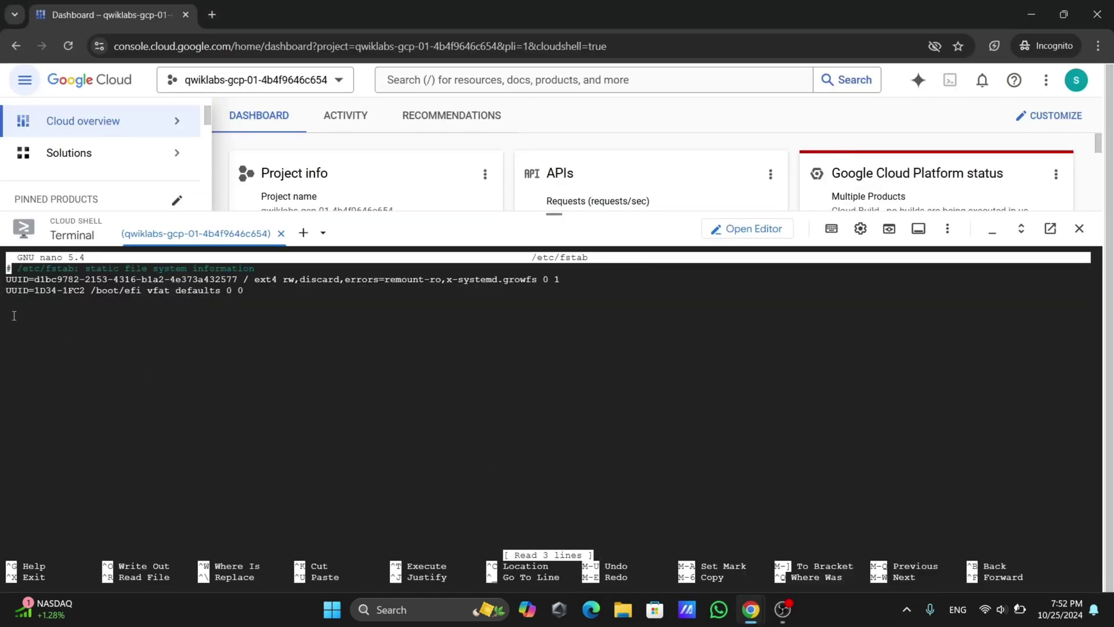
key(Down)
key(Down)
key(Down)
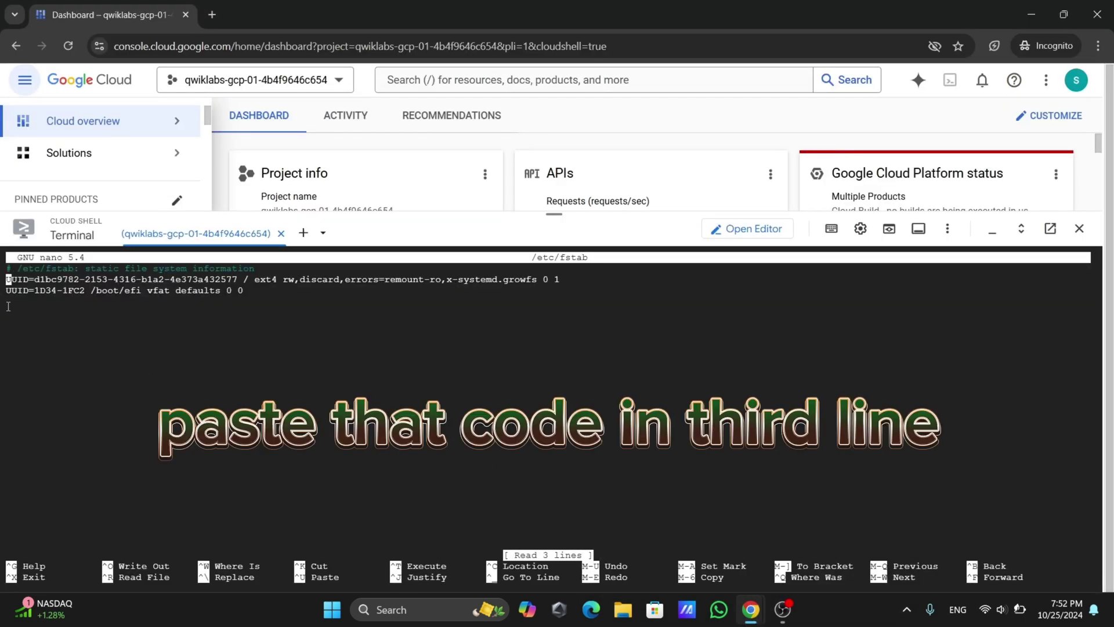
right_click(8, 303)
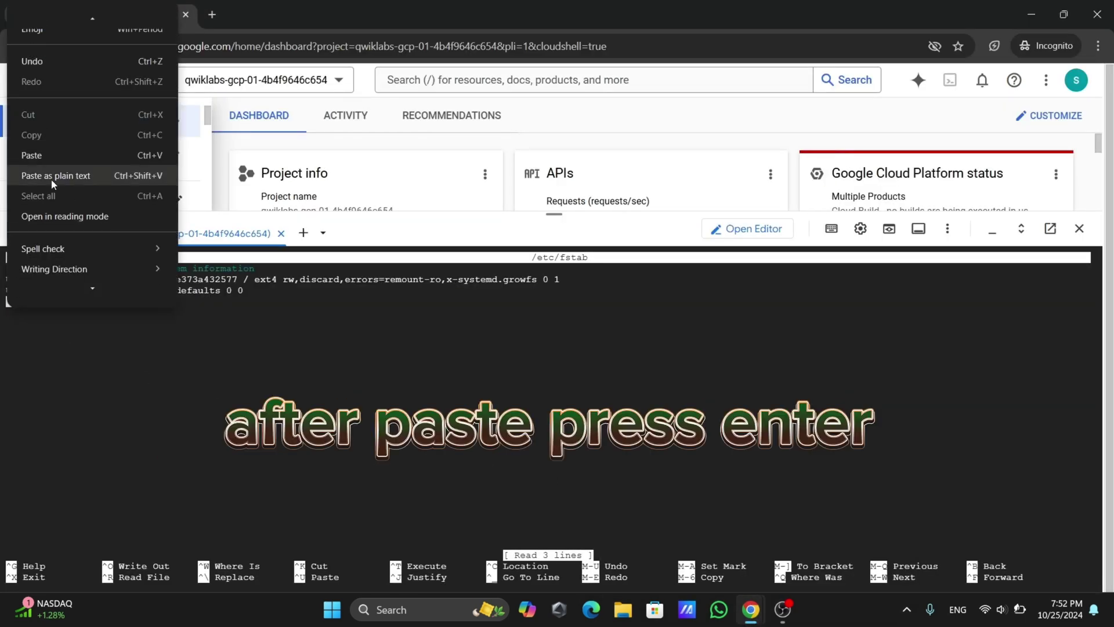
click(35, 153)
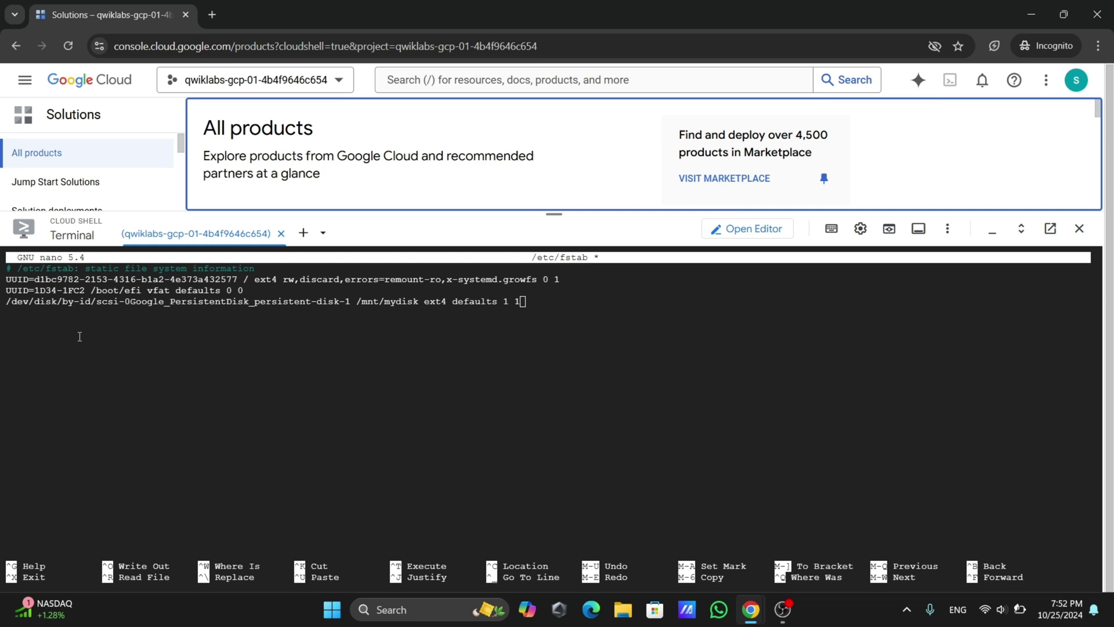
Save the edited file under the name /etc/fstab and exit nano
click(534, 300)
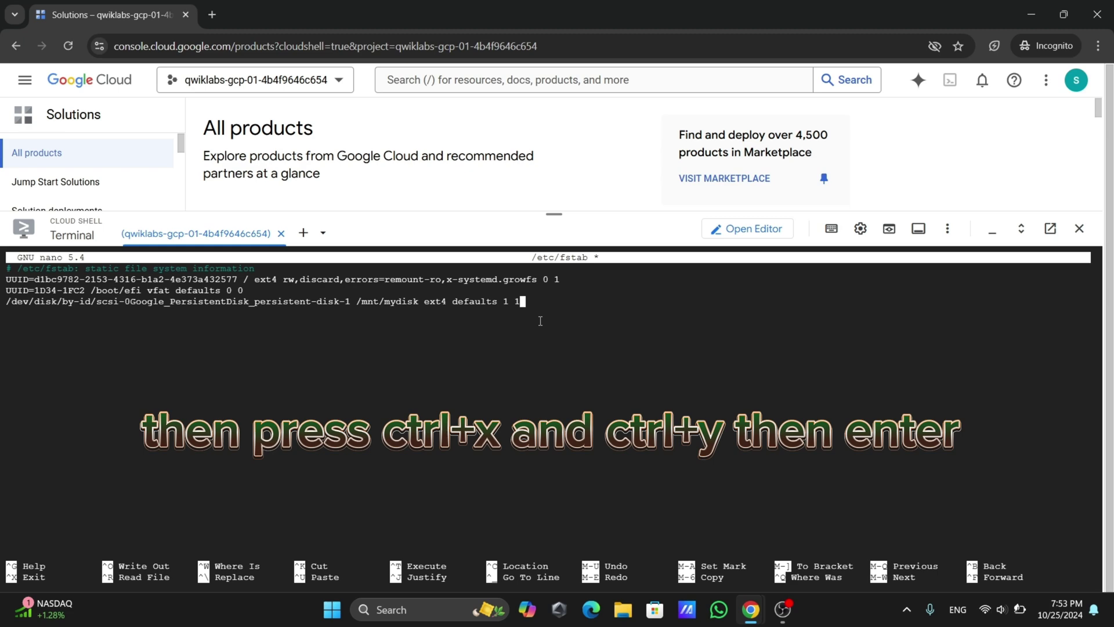
key(ctrl+x)
key(y)
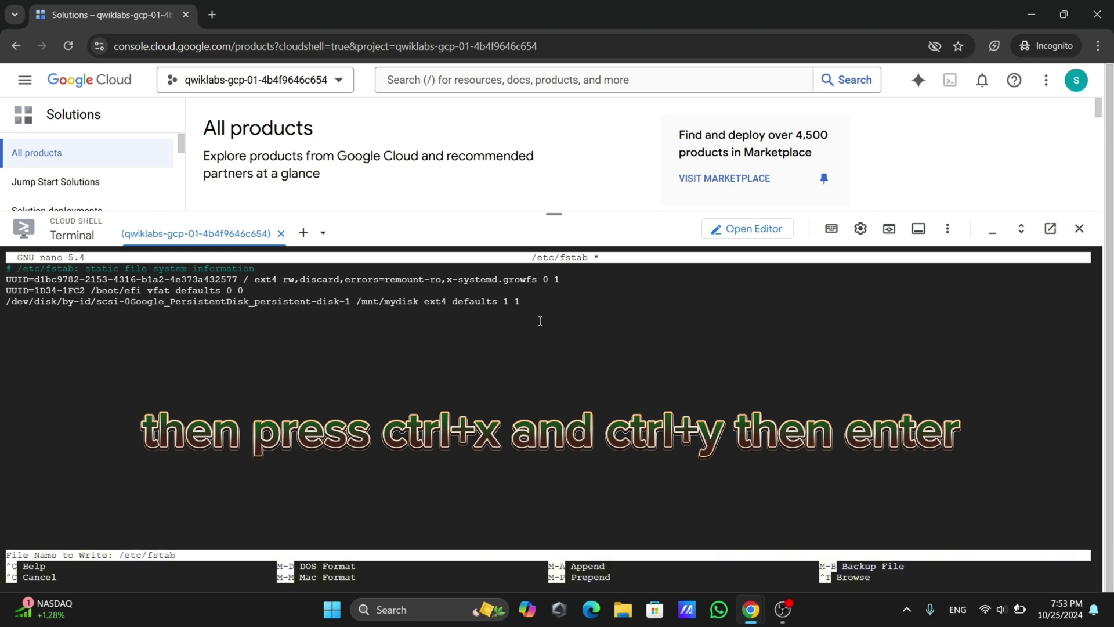
key(Return)
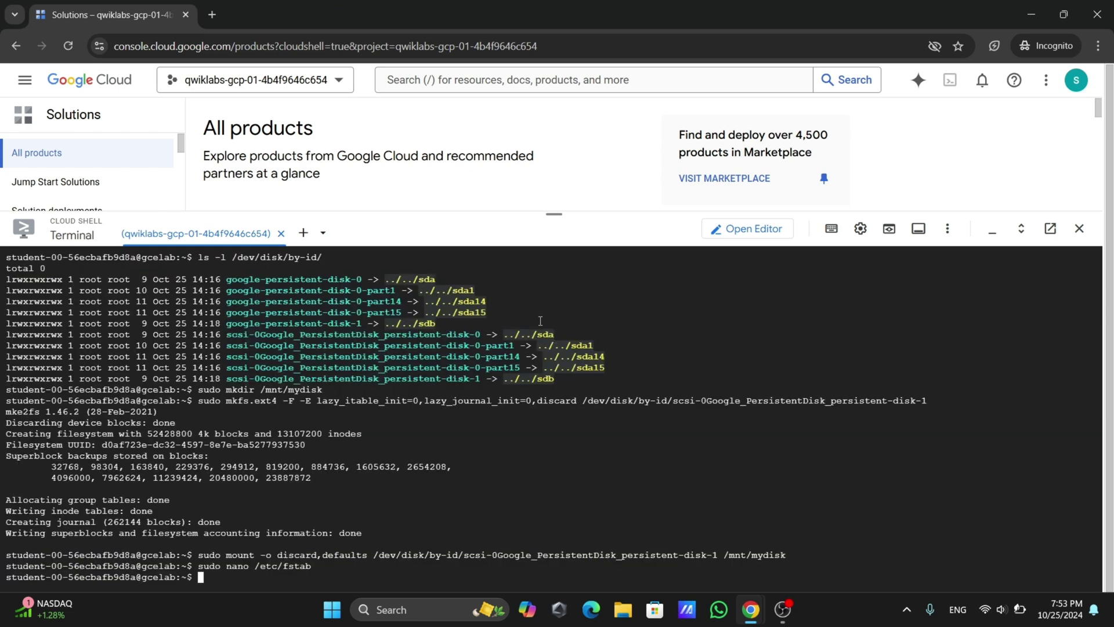
Return to the lab instructions and run the progress check for Attaching and Mounting the persistent disk
mouse_move(750, 609)
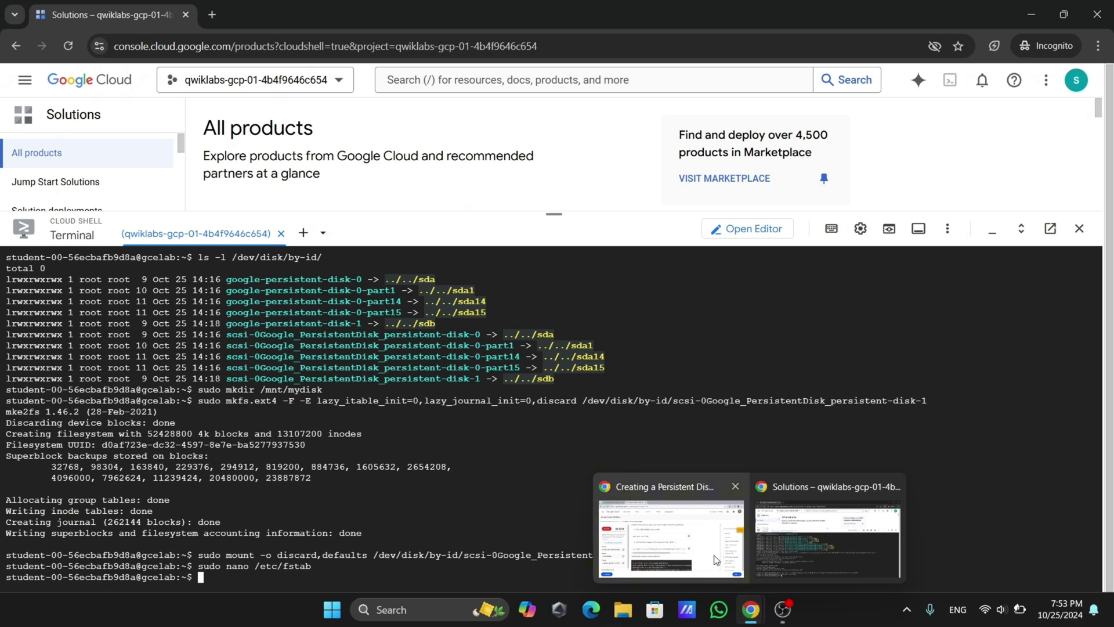
click(638, 516)
scroll(620, 448, down, 3)
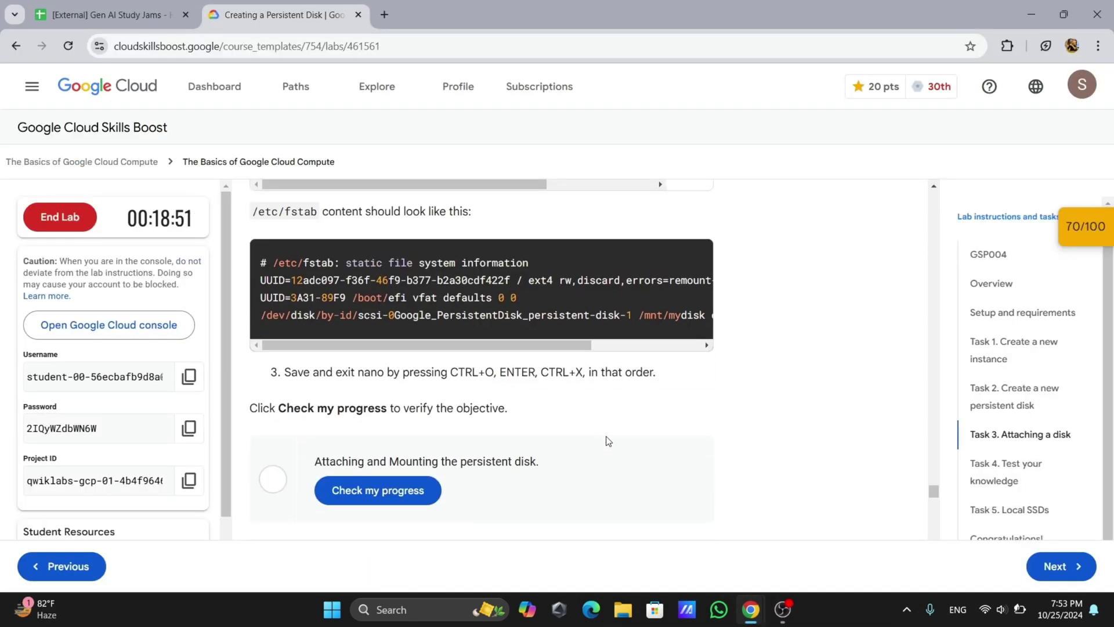
click(377, 490)
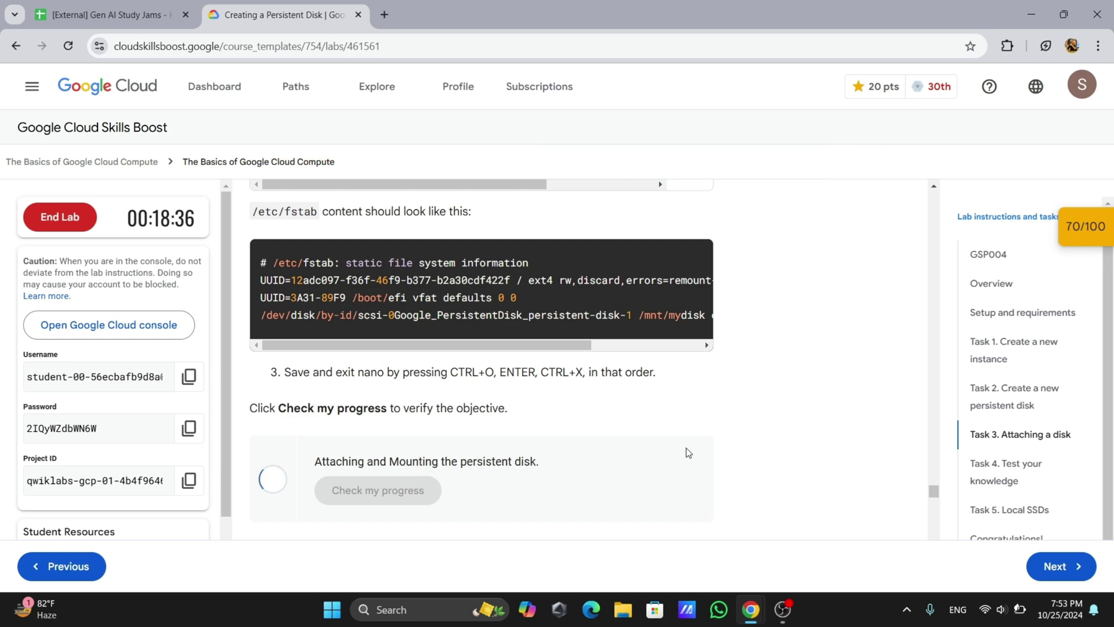
scroll(687, 453, up, 8)
scroll(688, 452, down, 6)
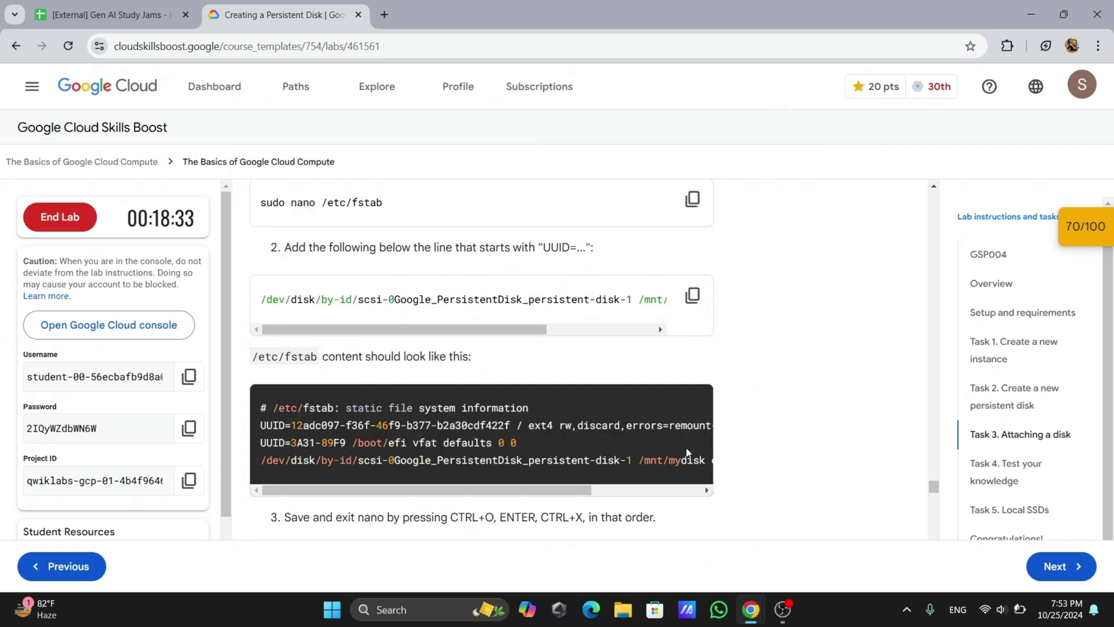
scroll(688, 453, down, 7)
scroll(685, 452, up, 4)
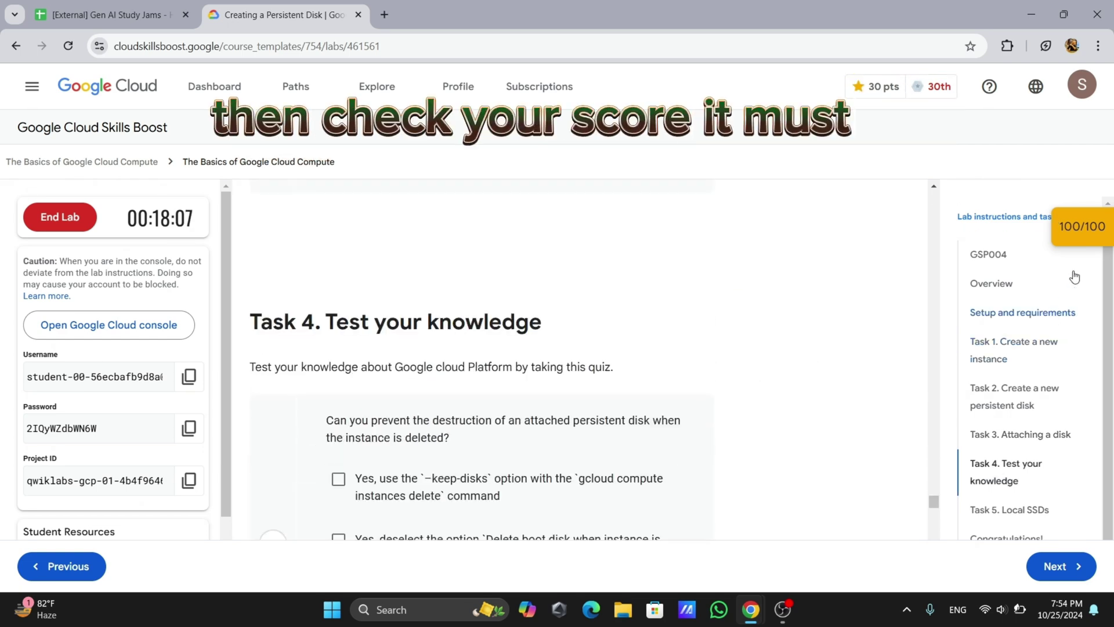
Review the scores of the individual lab checkpoints, closing the checkpoint overview when done
click(1080, 228)
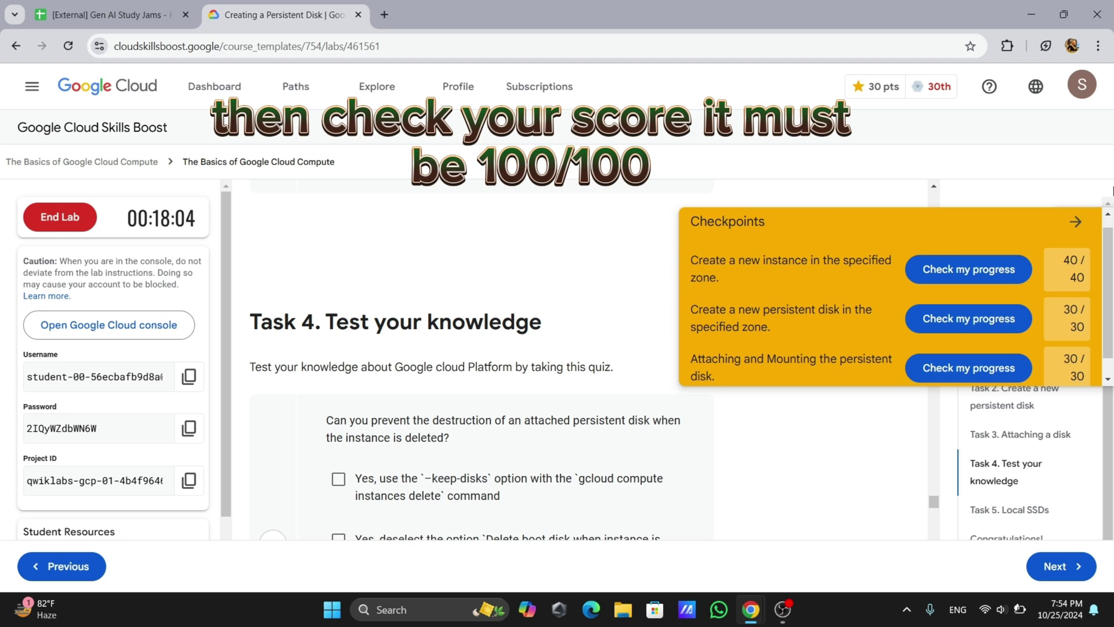
click(1075, 221)
scroll(714, 271, down, 3)
scroll(713, 270, up, 2)
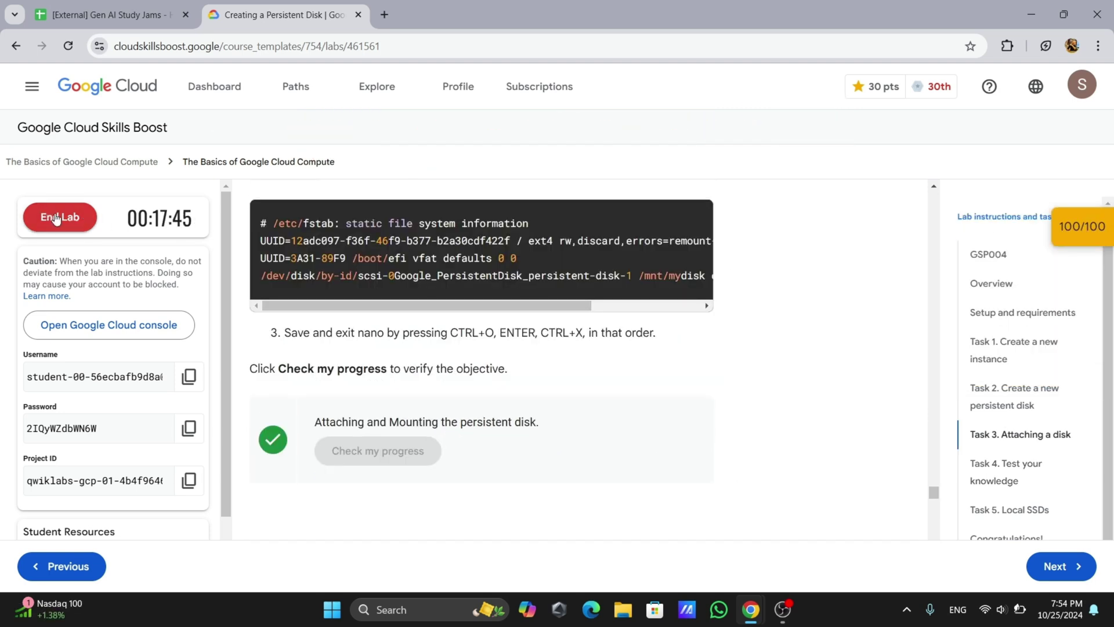
End the lab, confirm ending it, and submit a five-star satisfaction rating without comments
click(60, 216)
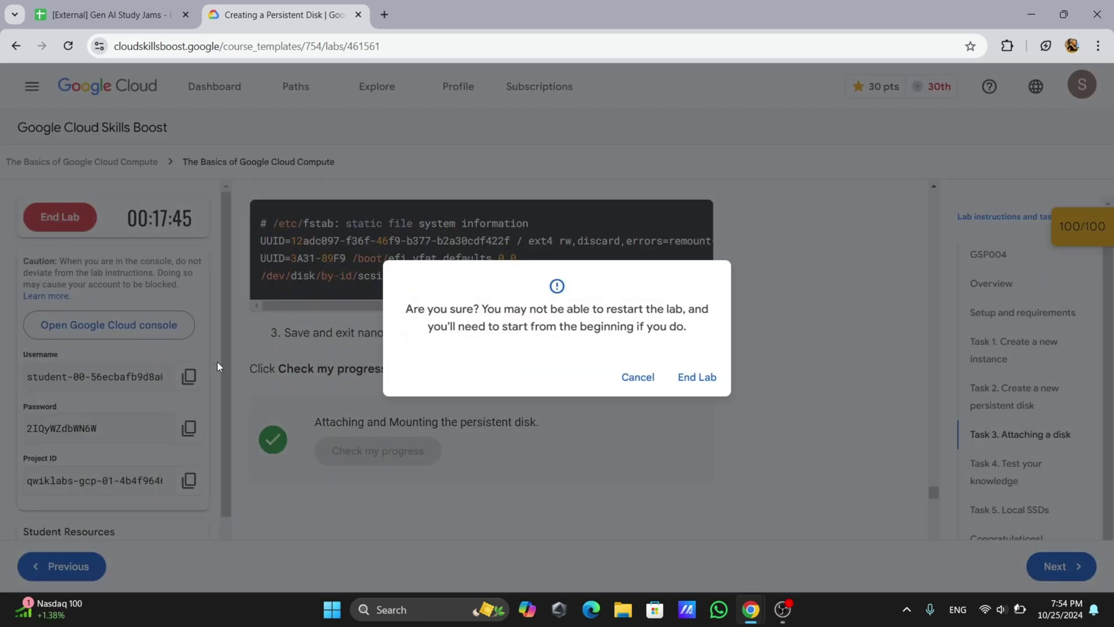
click(679, 383)
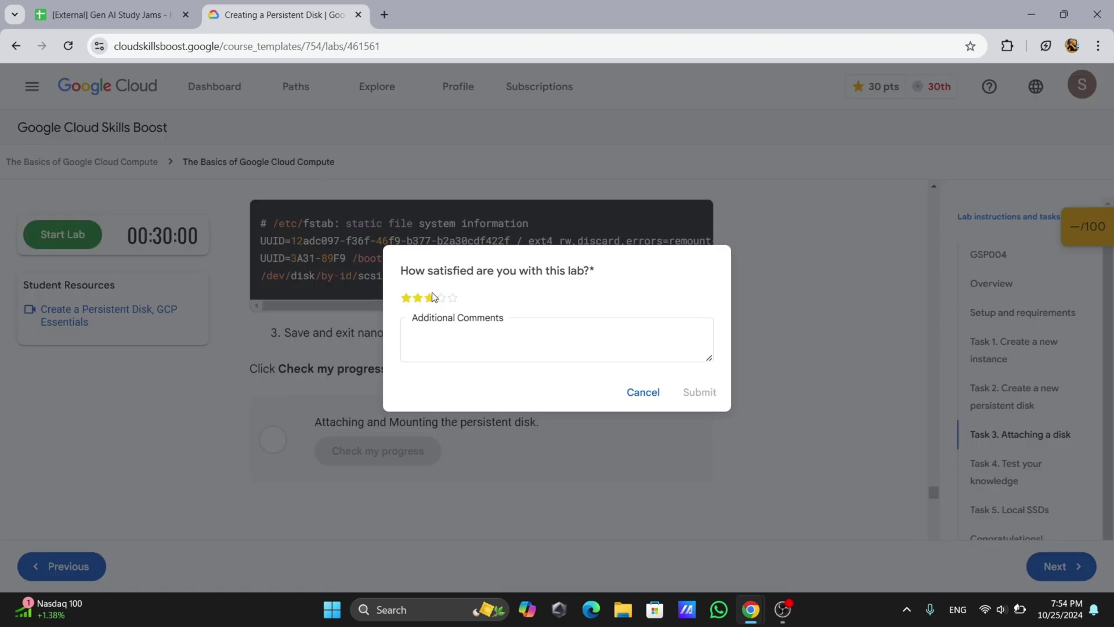
click(453, 298)
click(701, 392)
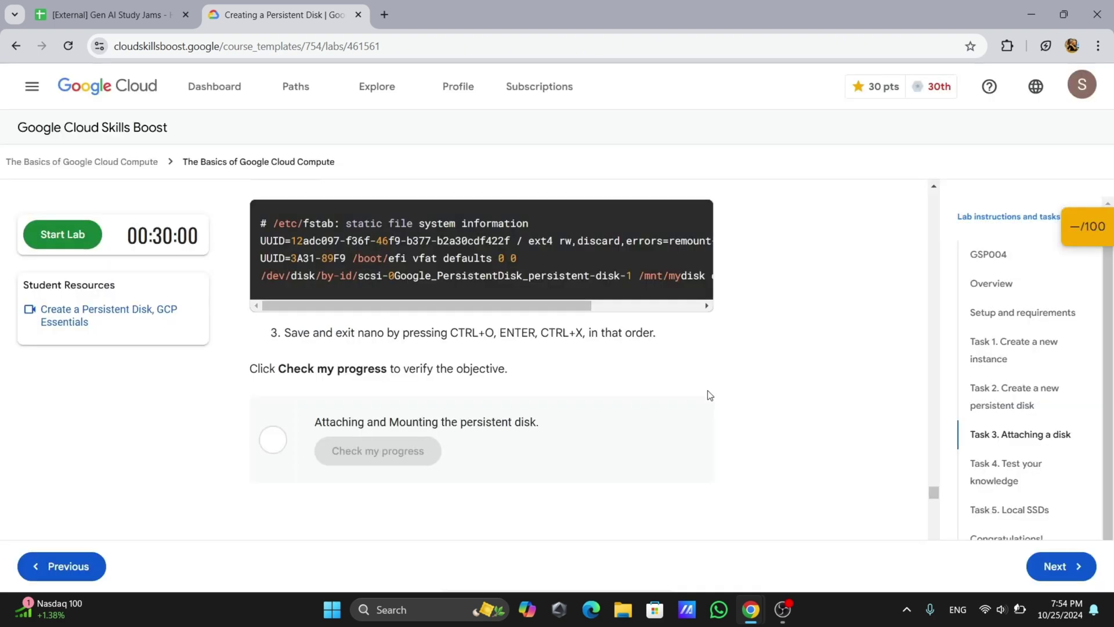